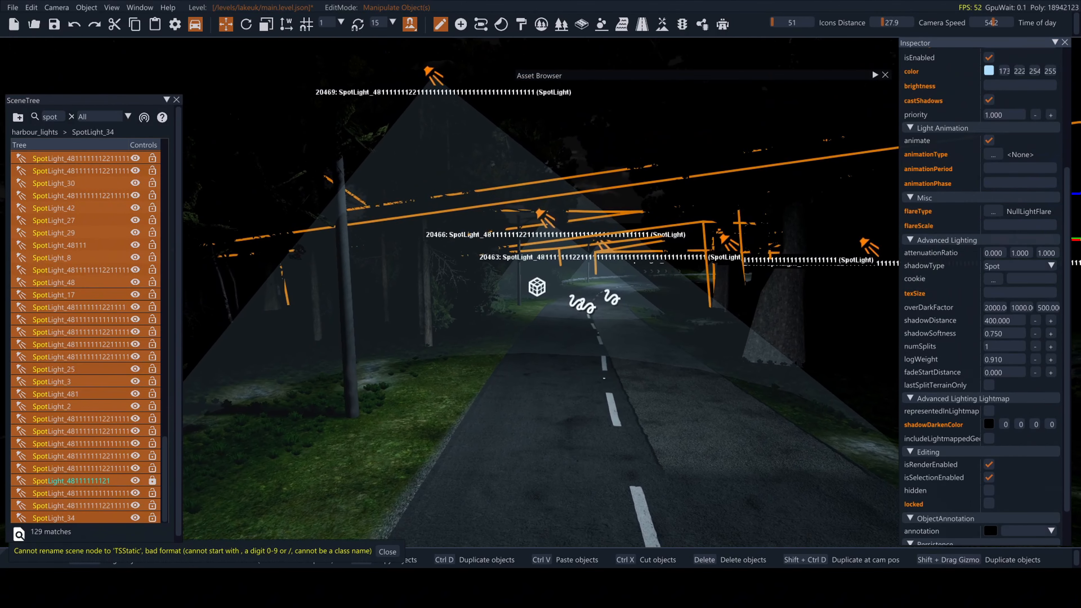
Examine the road bend around the grassy hill and its surrounding terrain from several angles
right_drag(767, 156, 767, 144)
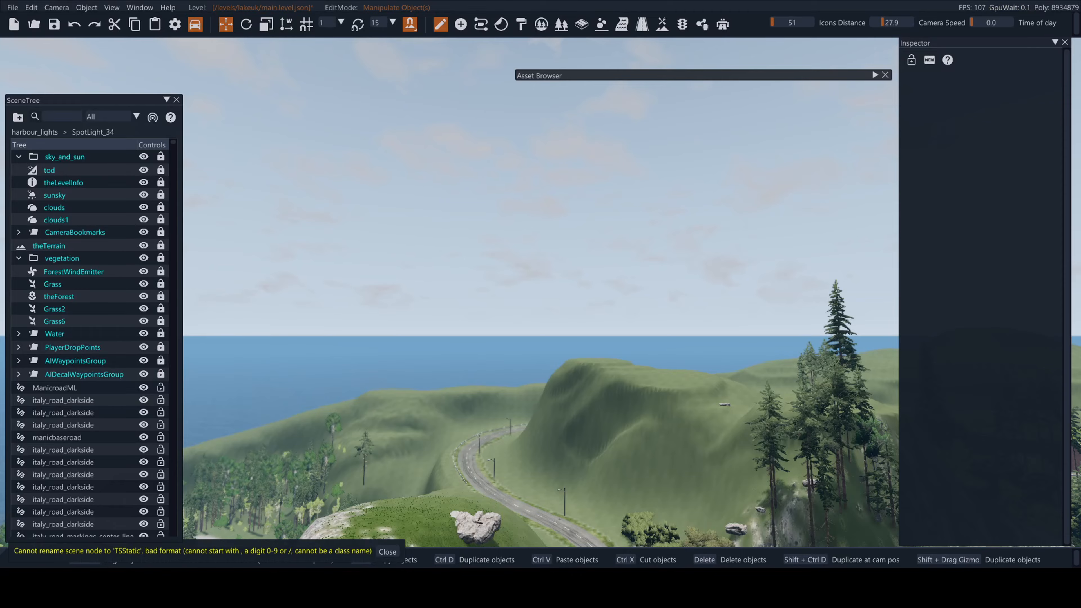
key(w)
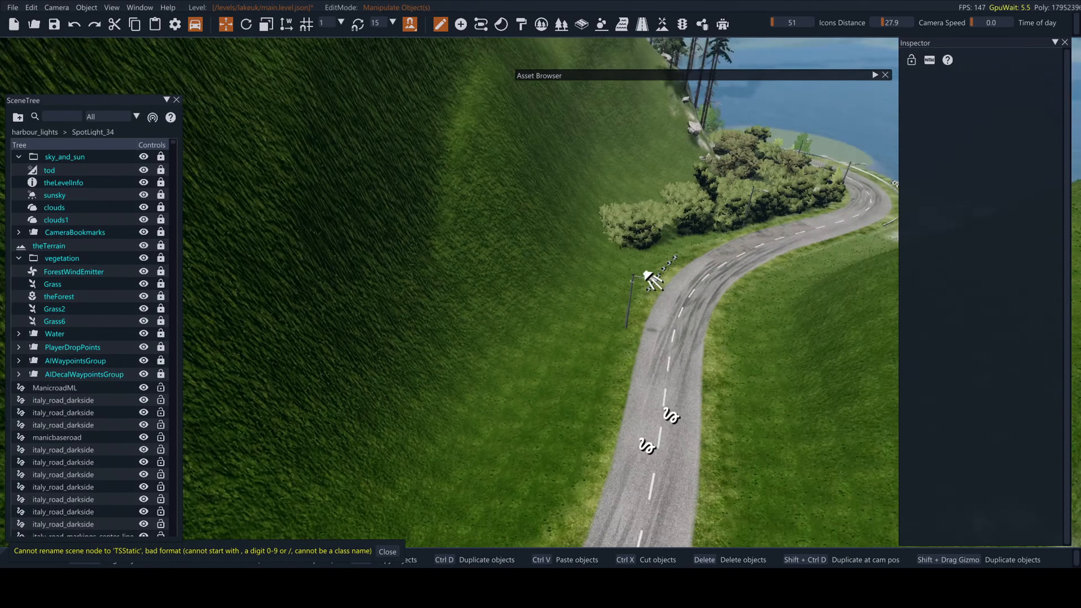
right_drag(559, 361, 502, 360)
key(s)
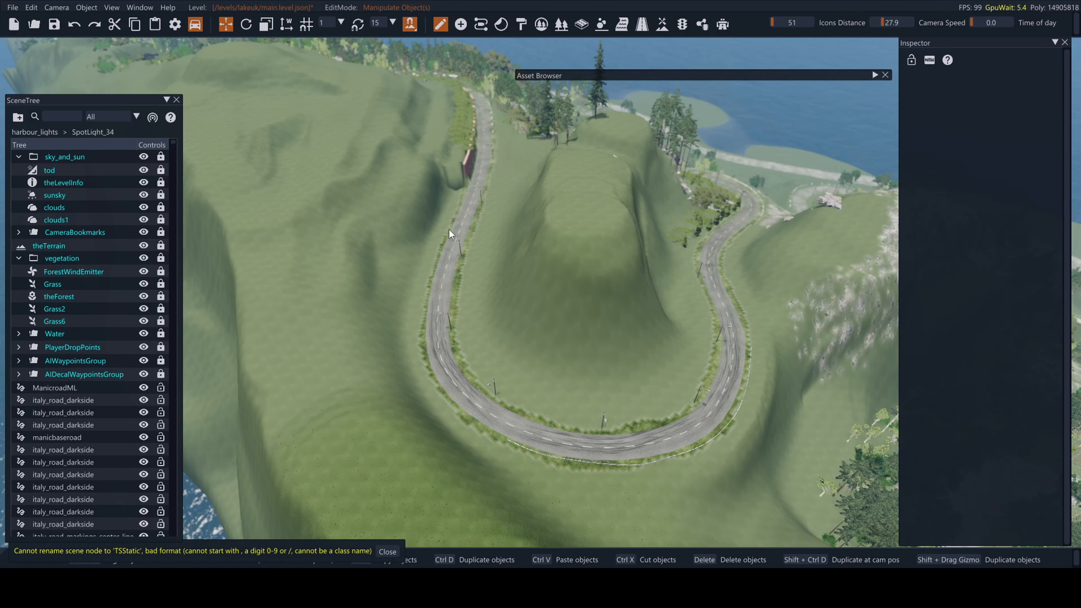
key(d)
right_drag(472, 299, 425, 271)
key(d)
key(d)
right_drag(749, 317, 667, 317)
key(d)
right_drag(448, 180, 690, 319)
key(a)
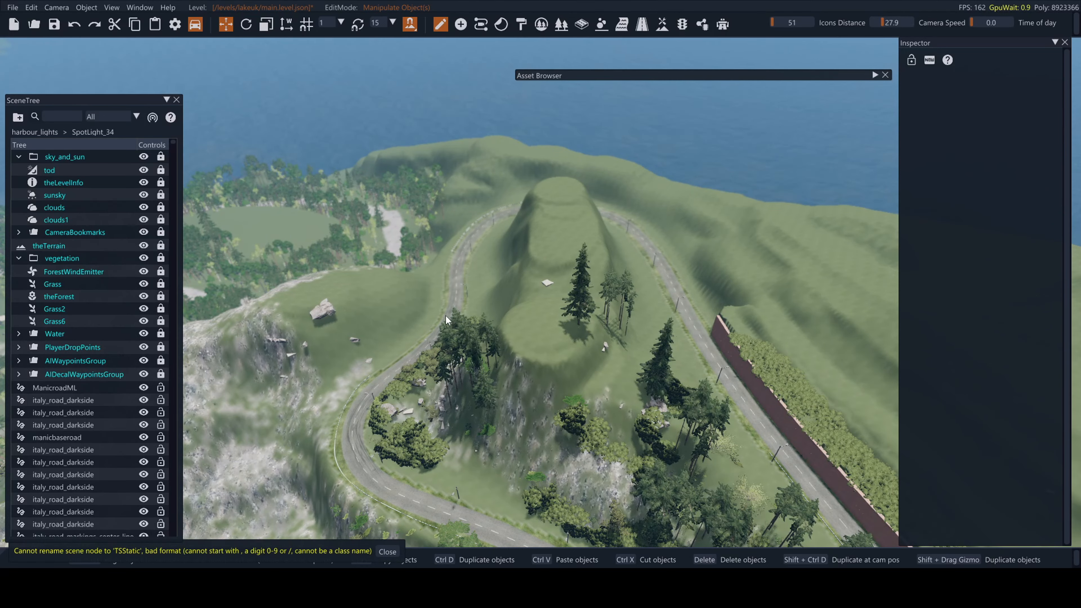
key(a)
right_drag(446, 316, 504, 252)
key(a)
key(a)
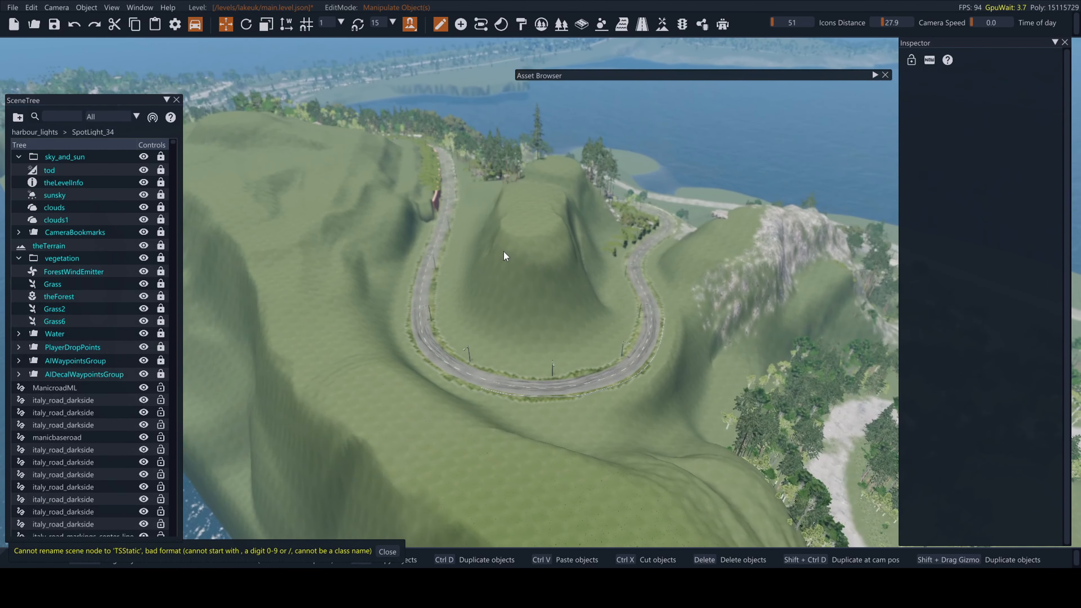
key(d)
mouse_move(623, 320)
right_down()
mouse_move(605, 326)
mouse_move(621, 328)
right_up()
key(d)
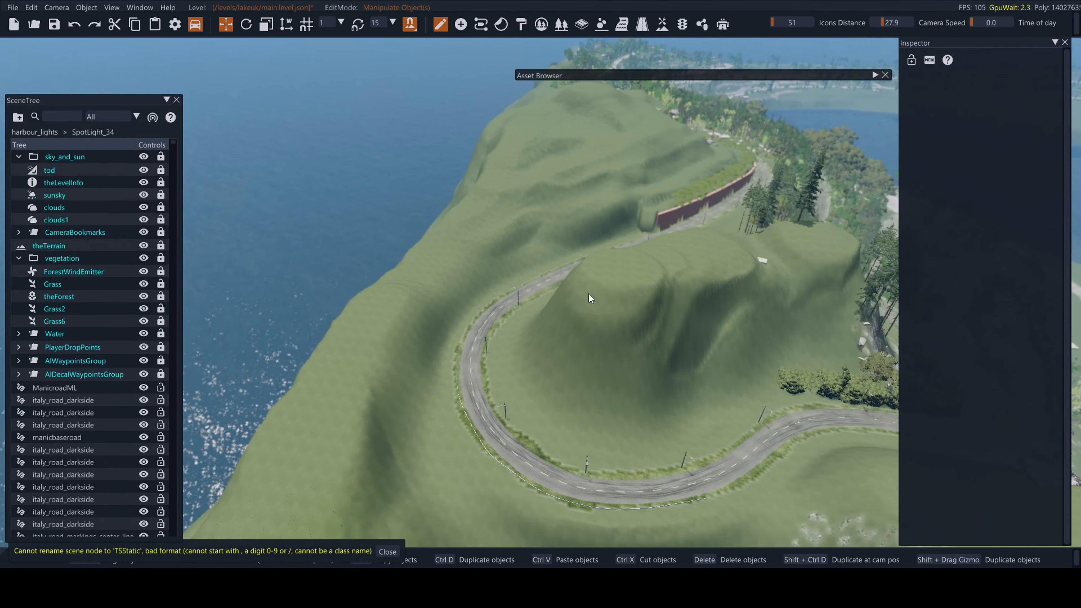
Examine the hairpin around the gravel patch, including its verges, guardrail and street lights
right_drag(588, 295, 451, 135)
key(s)
right_drag(582, 223, 417, 238)
key(w)
key(w)
key(s)
right_drag(541, 209, 481, 256)
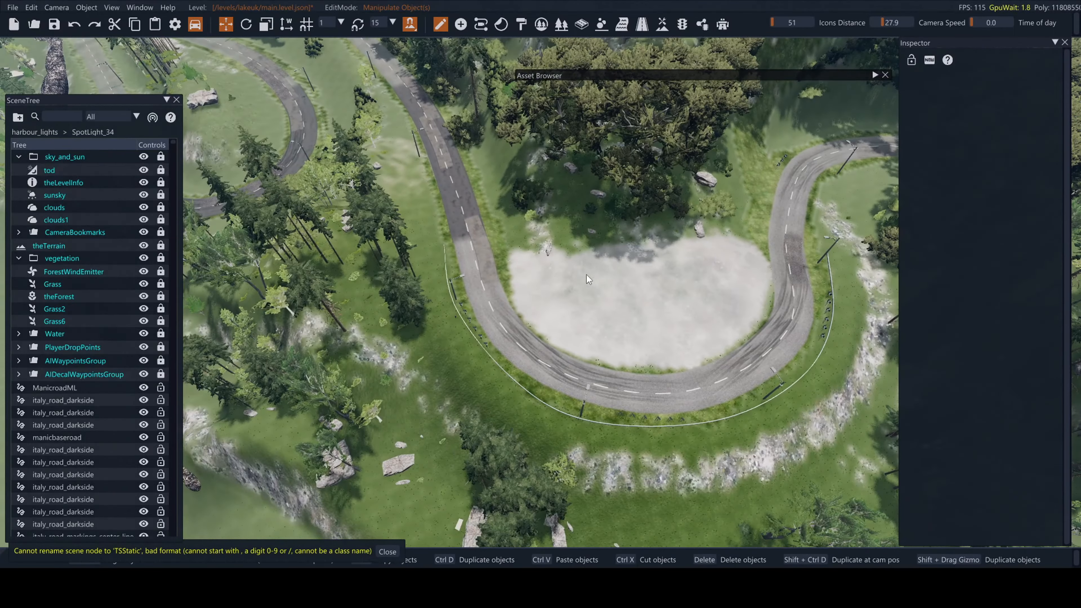
right_drag(586, 275, 586, 293)
key(w)
right_drag(480, 256, 460, 204)
key(d)
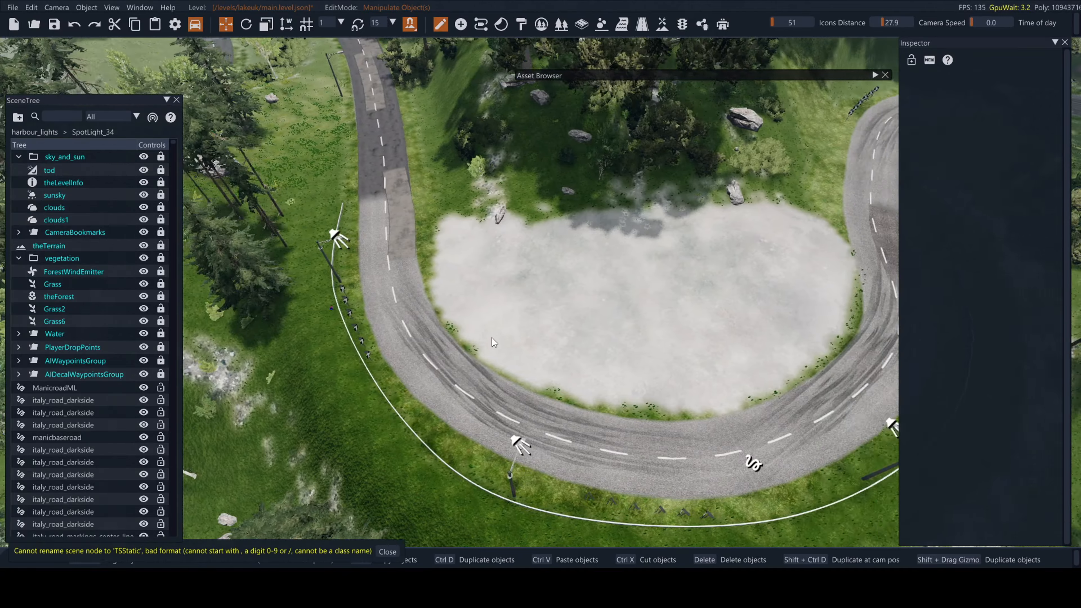
key(a)
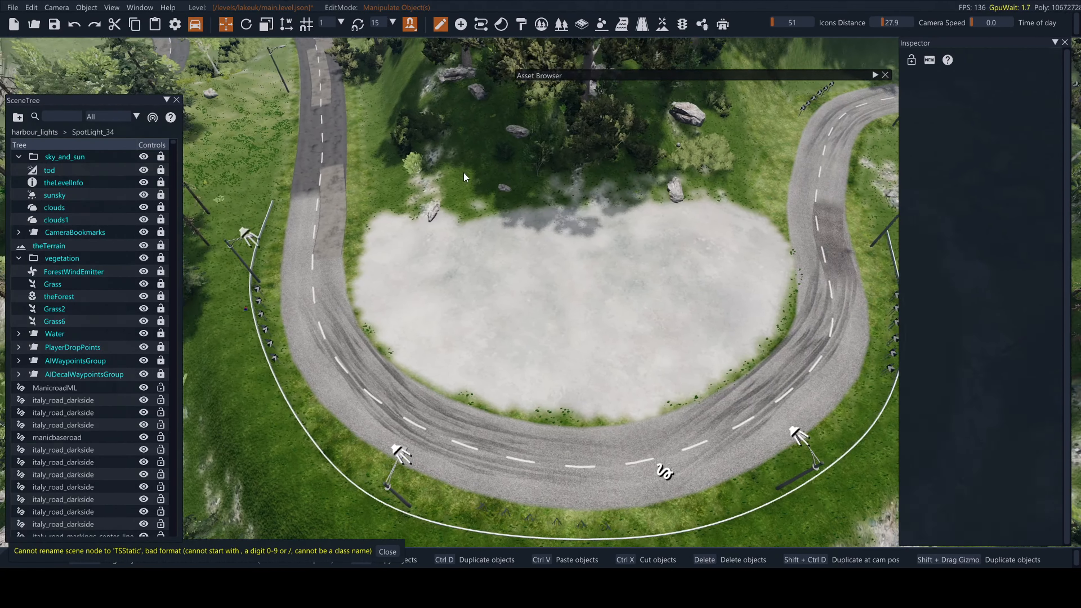
key(w)
key(d)
key(s)
right_drag(497, 223, 451, 235)
key(w)
key(d)
key(a)
key(w)
key(a)
Examine the road from the gravel hairpin to the tree-lined stretch along the hillside
right_drag(513, 295, 575, 317)
key(s)
key(w)
right_drag(525, 260, 532, 294)
key(a)
key(s)
right_drag(569, 258, 583, 337)
key(s)
key(w)
key(s)
right_drag(690, 266, 605, 247)
key(w)
key(s)
key(s)
key(w)
key(a)
key(w)
right_drag(238, 183, 305, 186)
right_drag(378, 212, 476, 257)
key(w)
key(w)
key(s)
right_drag(620, 280, 613, 268)
key(d)
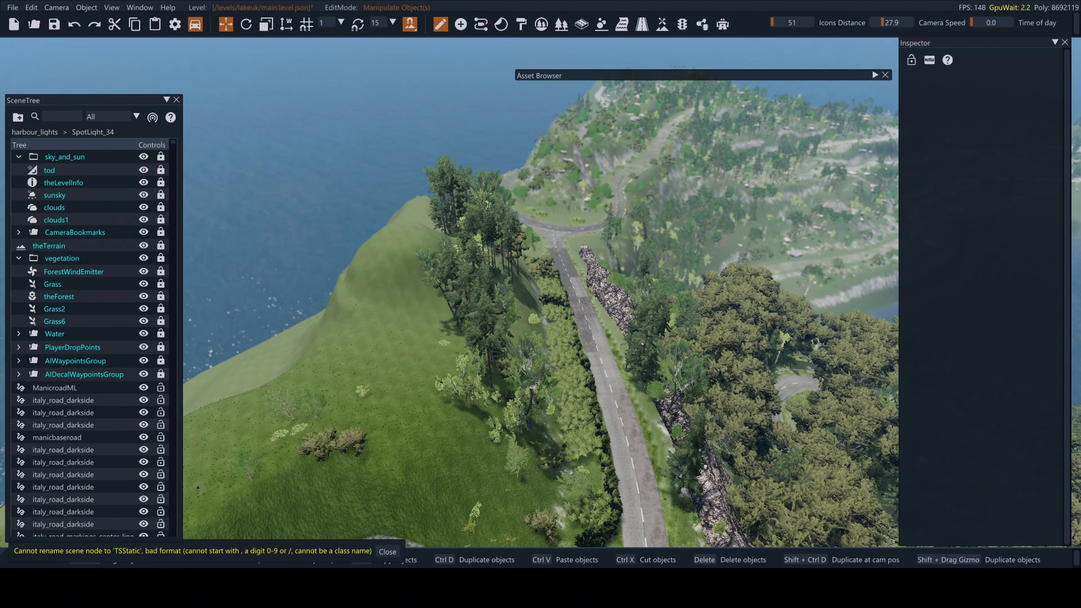
Create a decal road about 31 m long, 3.5 wide, on the grass verge beside the rock wall
key(d)
right_drag(614, 269, 257, 256)
key(w)
key(s)
key(w)
key(s)
key(a)
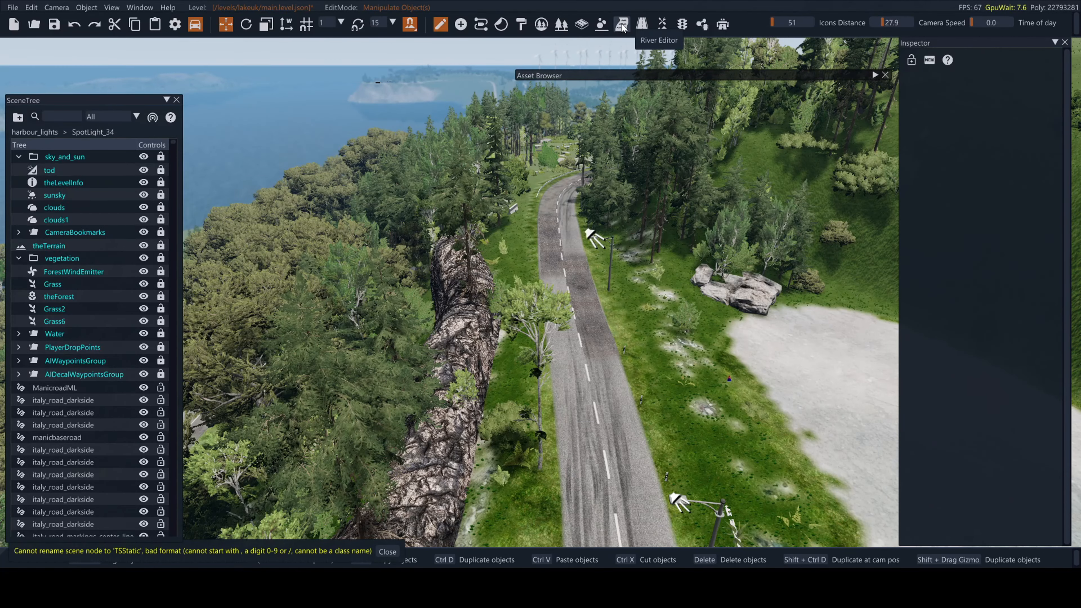
click(640, 25)
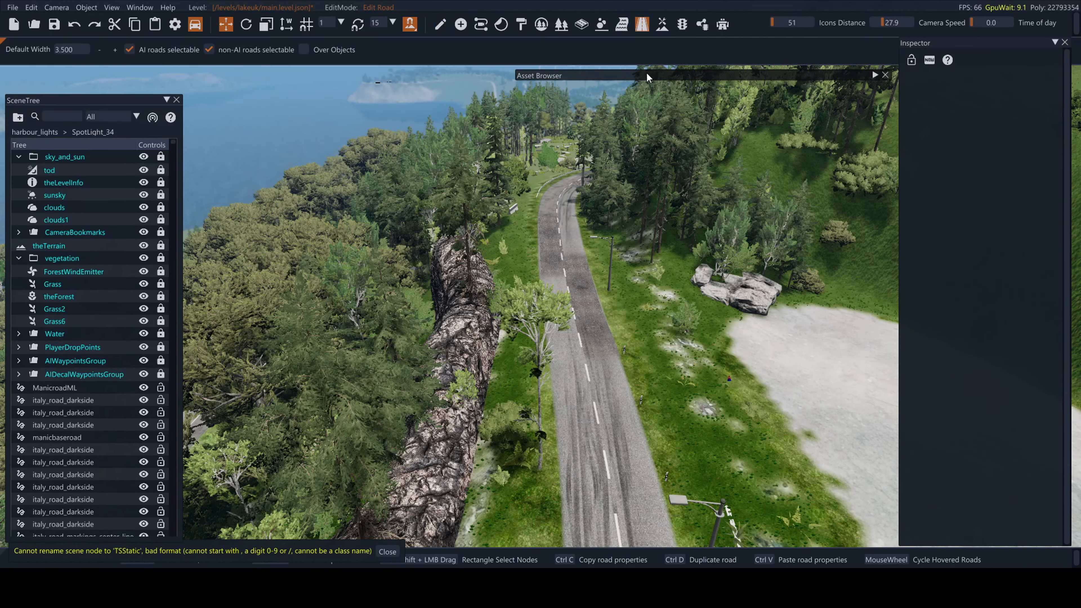
key(s)
right_drag(658, 208, 655, 232)
key(d)
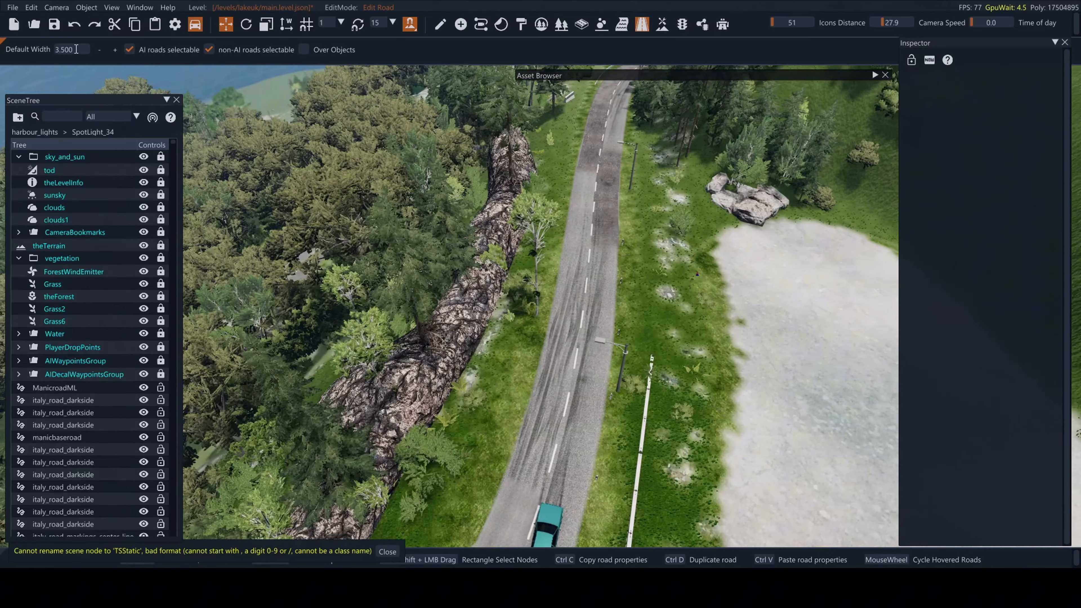
click(539, 354)
click(562, 188)
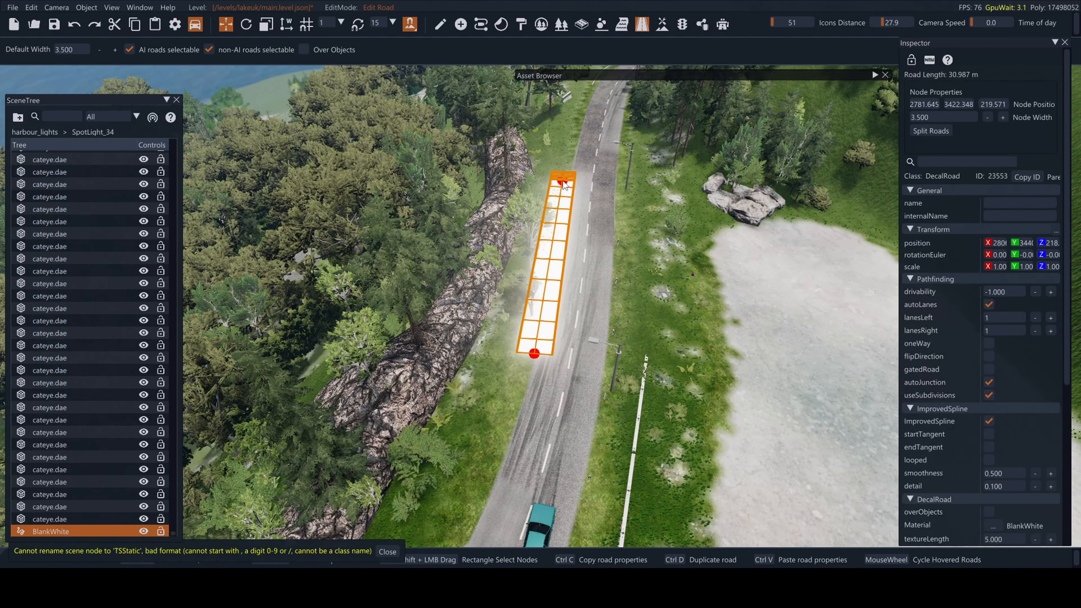
Set the new decal road's material to italy_road_edge_damage_wide_grassy
key(w)
right_drag(523, 360, 573, 284)
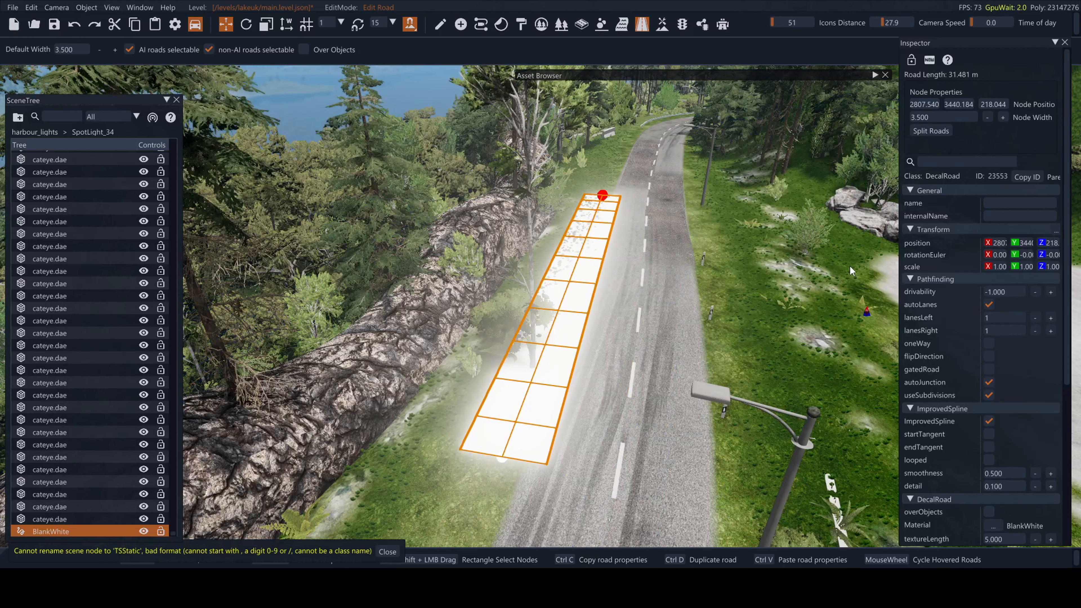
scroll(960, 438, down, 4)
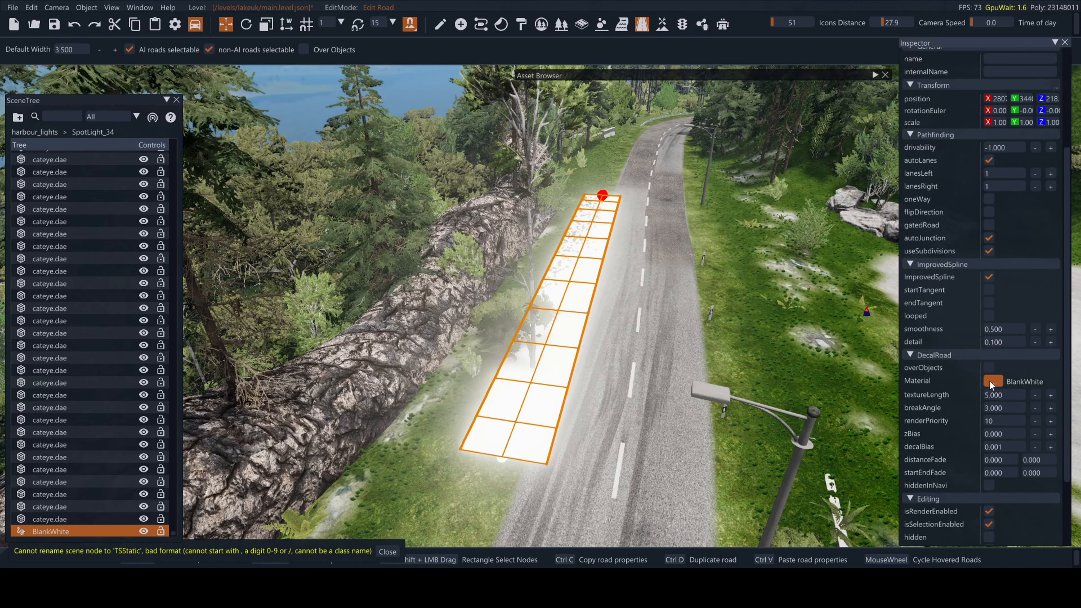
click(989, 380)
scroll(858, 368, down, 5)
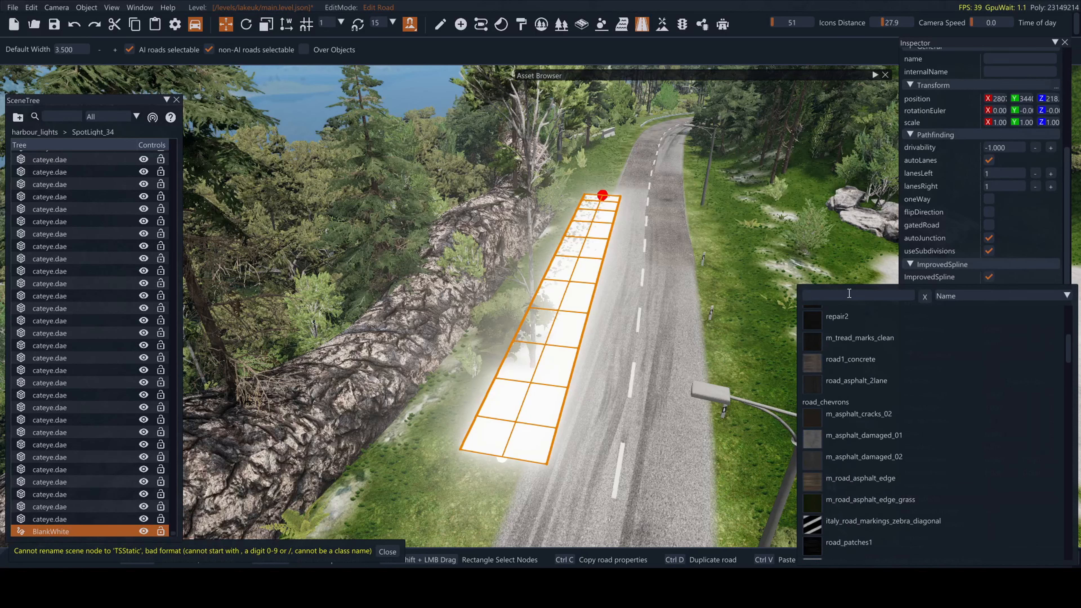
text(gr)
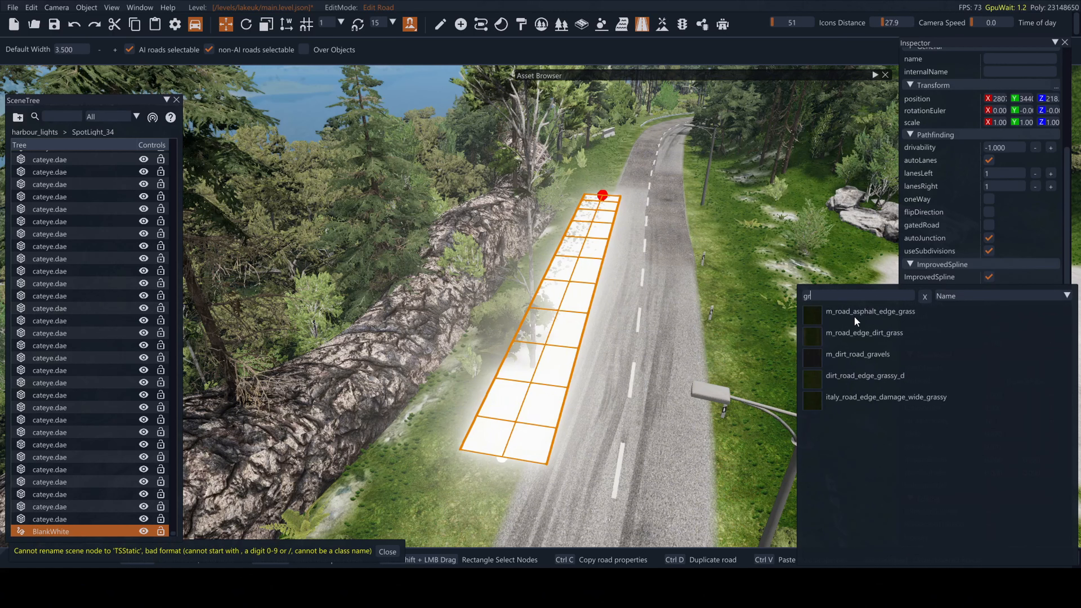
key(BackSpace)
key(BackSpace)
text(wid)
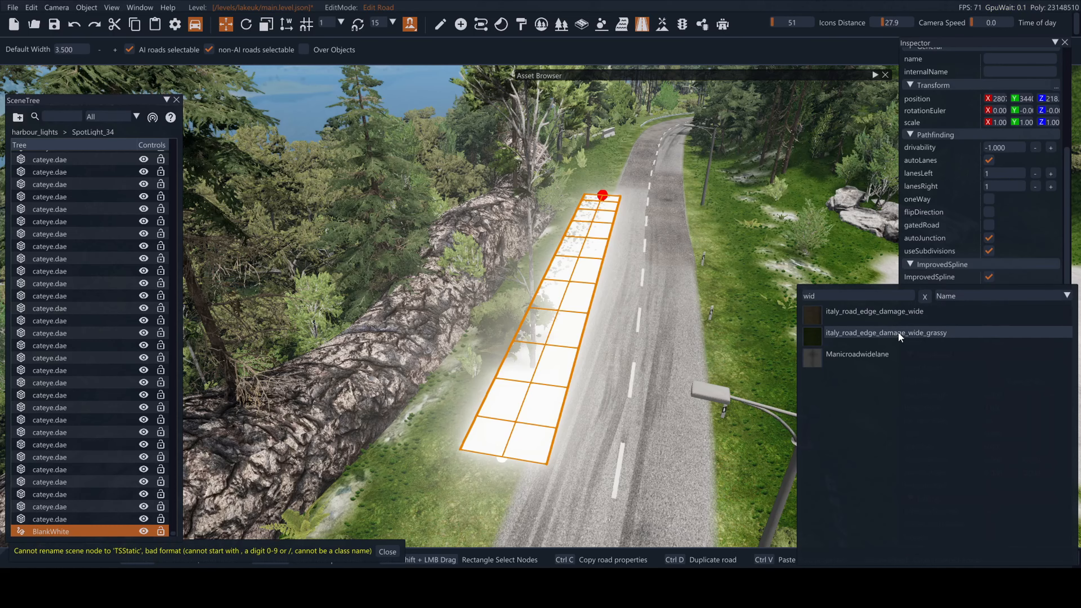
double_click(886, 333)
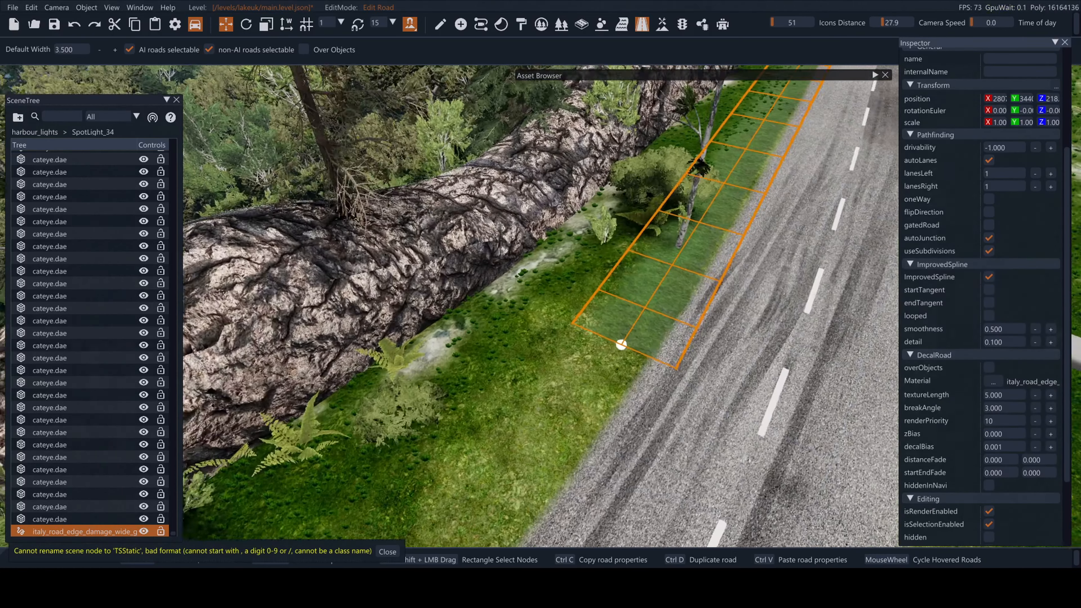
Reposition the grassy strip's near end node so the strip follows the edge of the asphalt
right_drag(596, 362, 625, 364)
key(d)
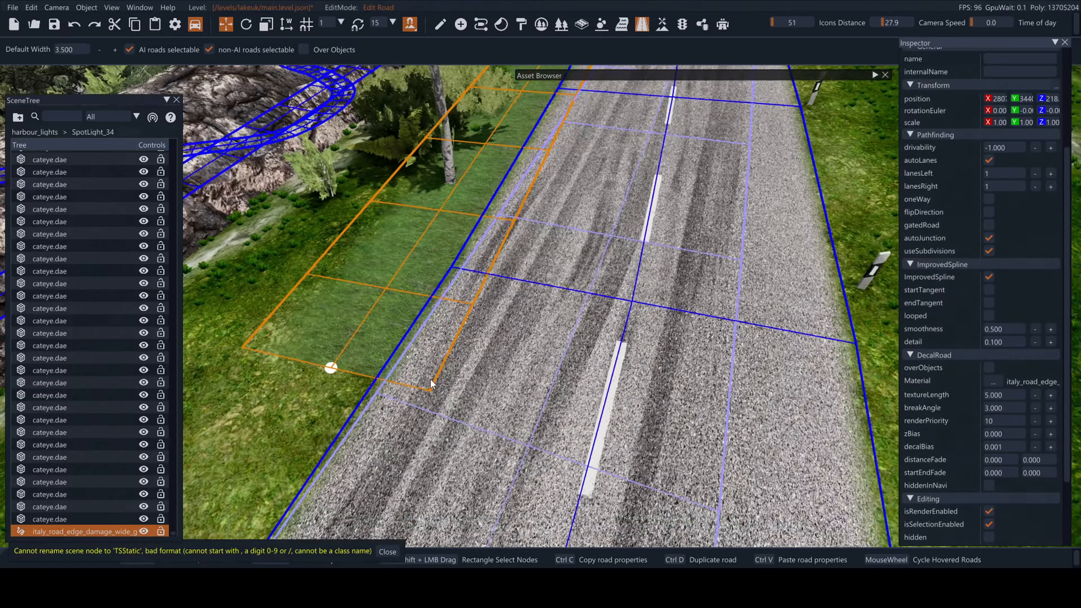
drag(328, 371, 550, 385)
key(w)
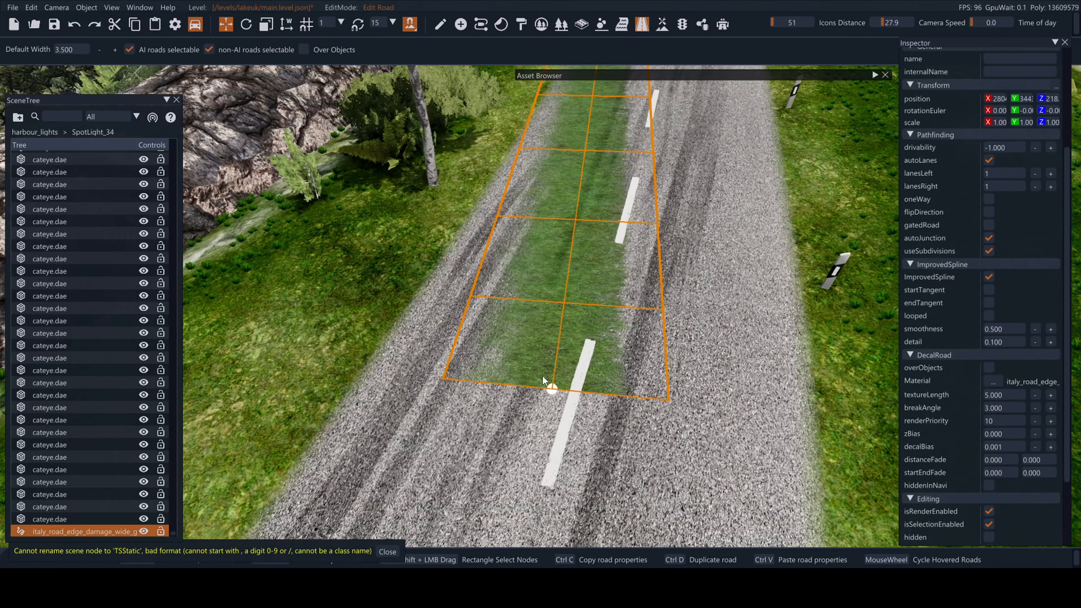
key(s)
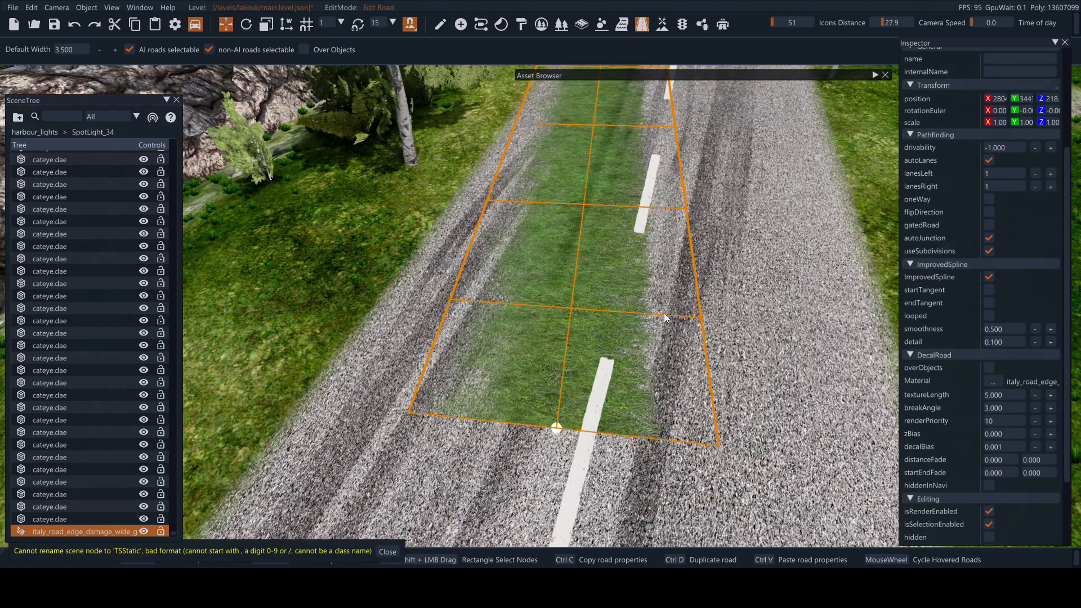
right_drag(663, 313, 639, 315)
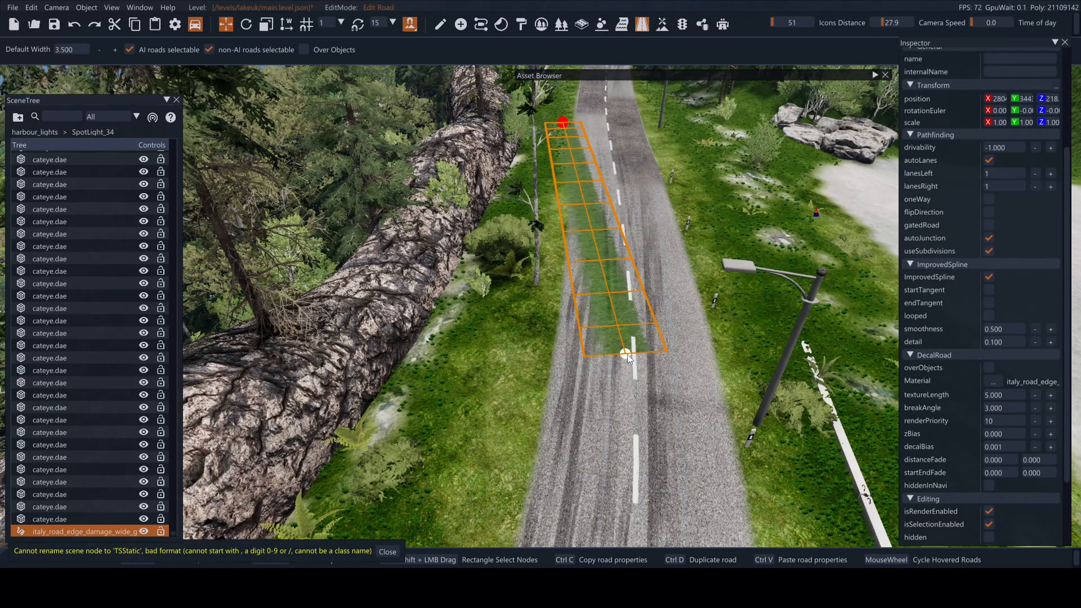
drag(486, 416, 514, 410)
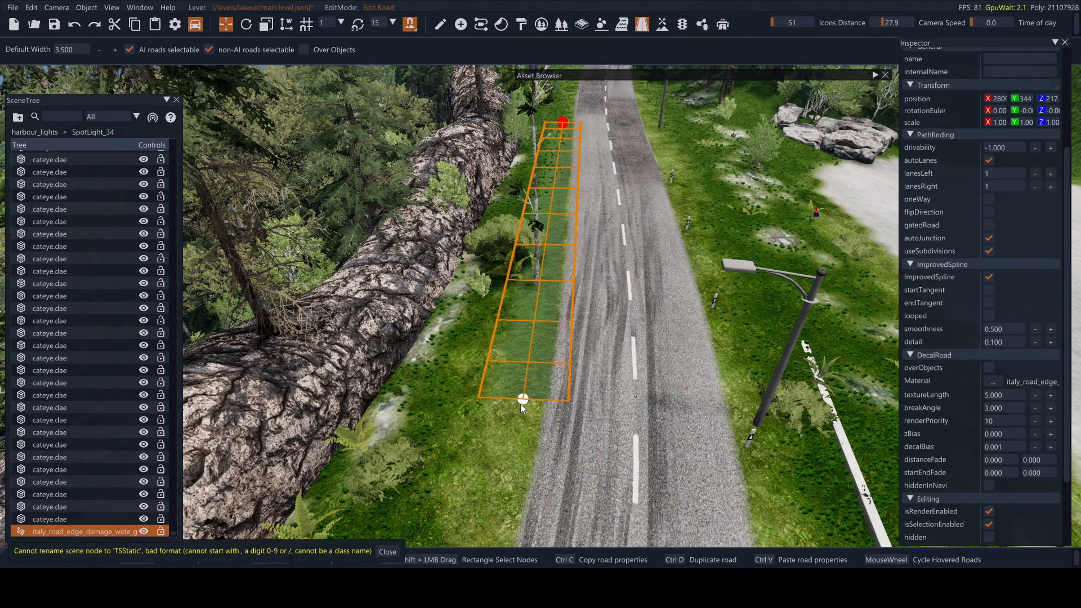
Extend the grassy strip with further nodes along the verge, into the curve where the guardrail begins
right_drag(514, 409, 490, 411)
key(d)
key(s)
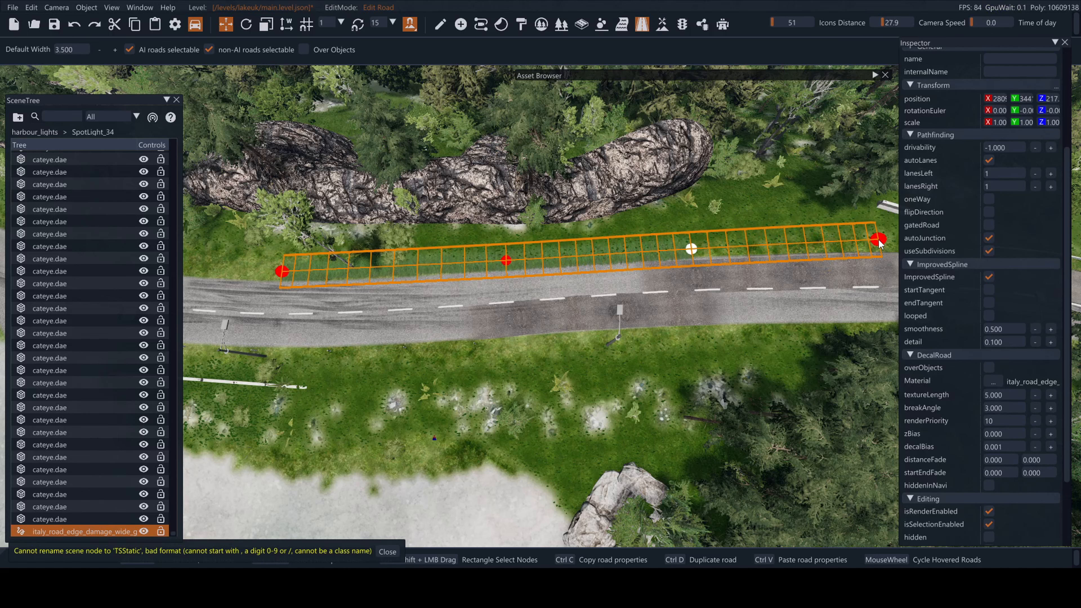
click(879, 241)
key(d)
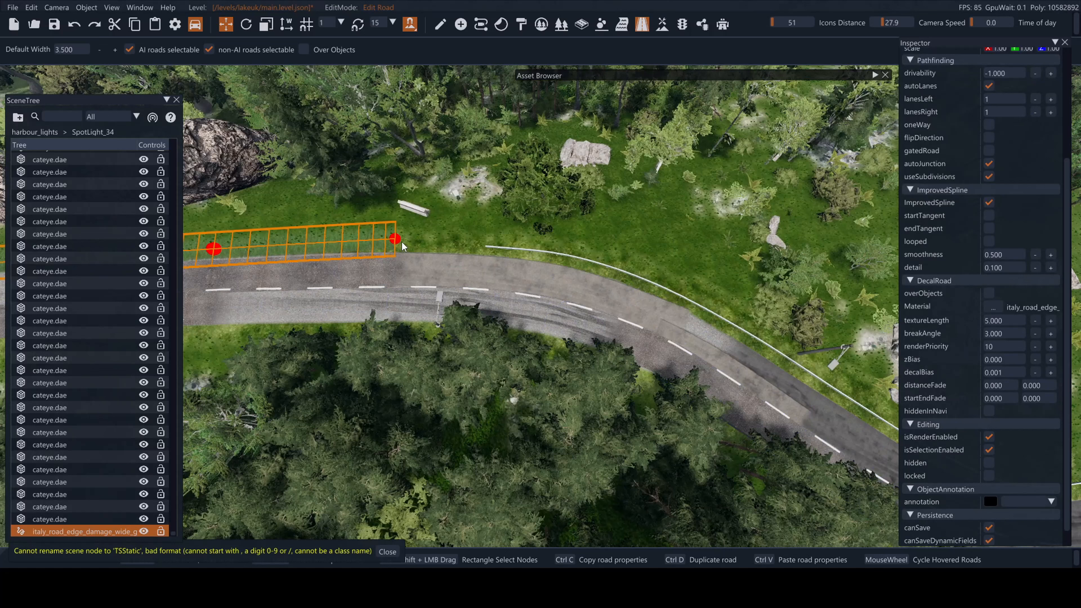
click(400, 241)
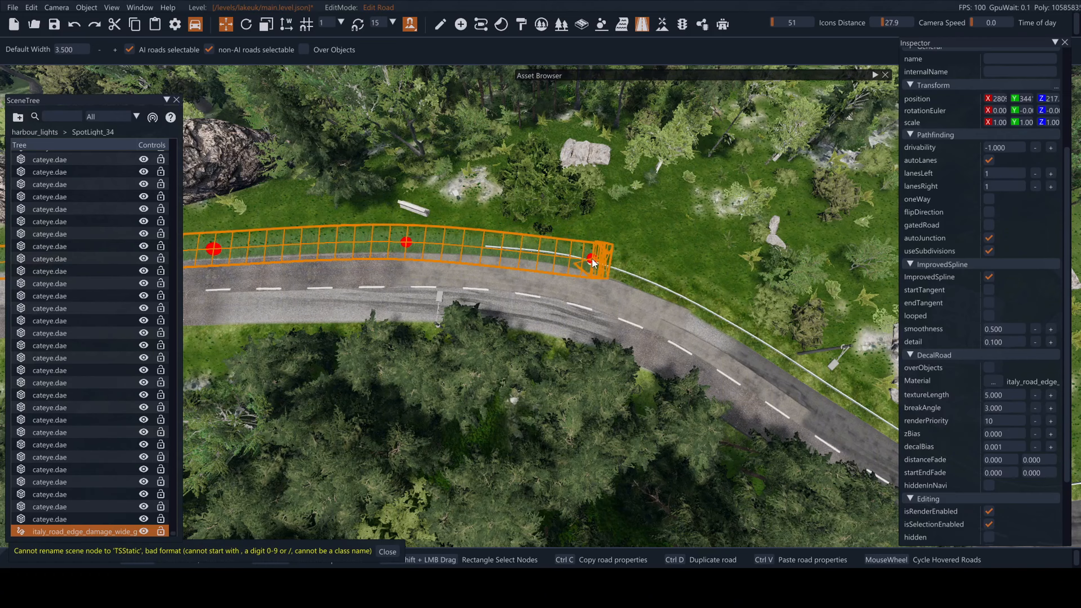
Select the grassy strip's near end node beside the asphalt edge
key(a)
key(w)
right_drag(437, 261, 596, 255)
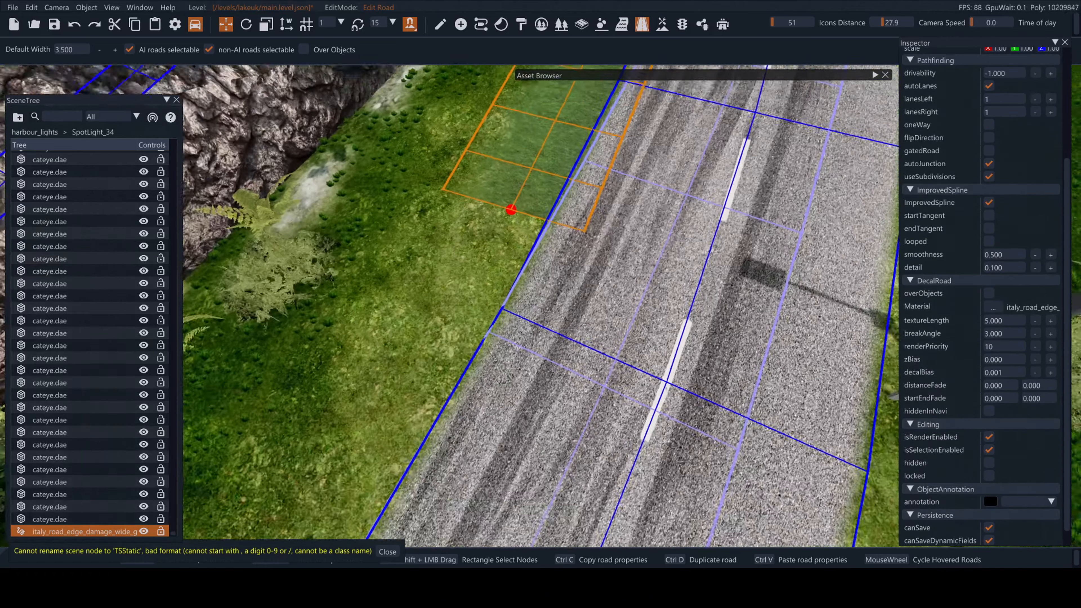
key(w)
right_drag(381, 287, 460, 272)
key(s)
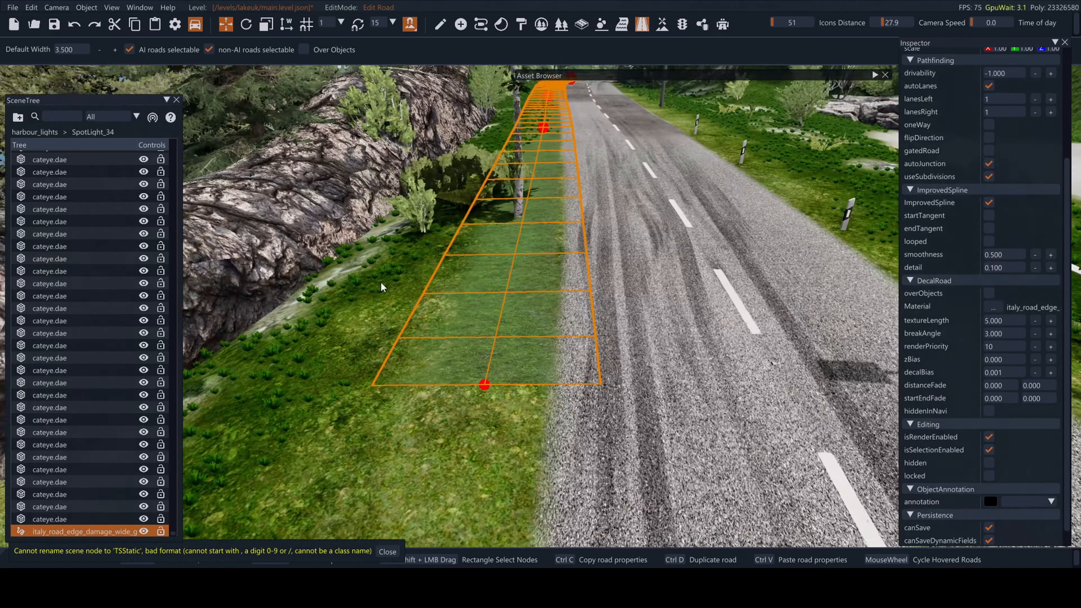
click(496, 379)
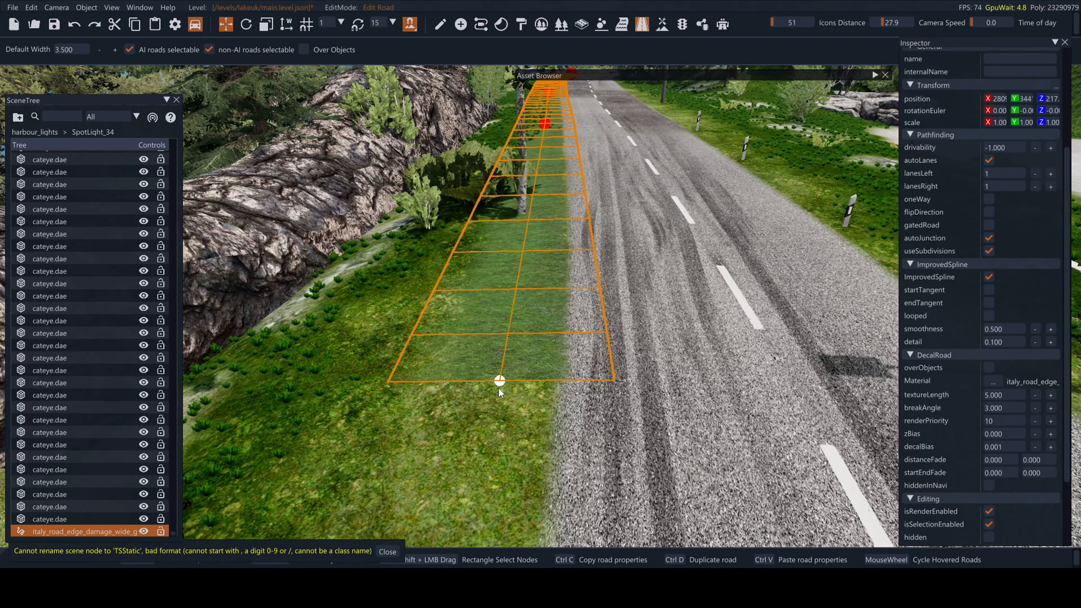
key(s)
key(d)
key(w)
key(a)
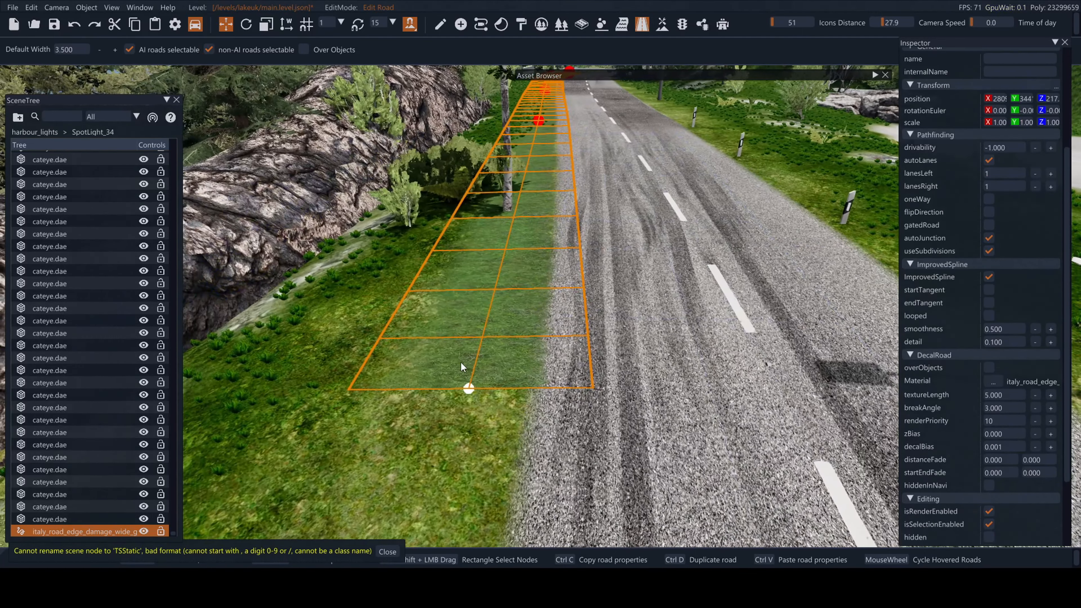
key(s)
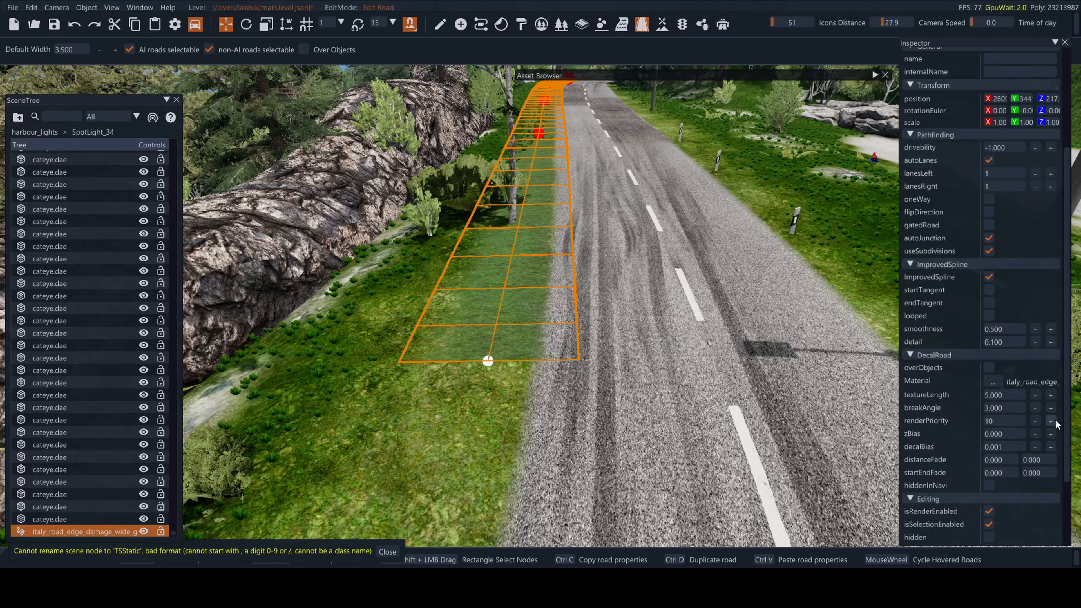
Set the grassy strip's render priority to 12 and inspect its texture up close at the asphalt edge
click(1051, 422)
click(1051, 421)
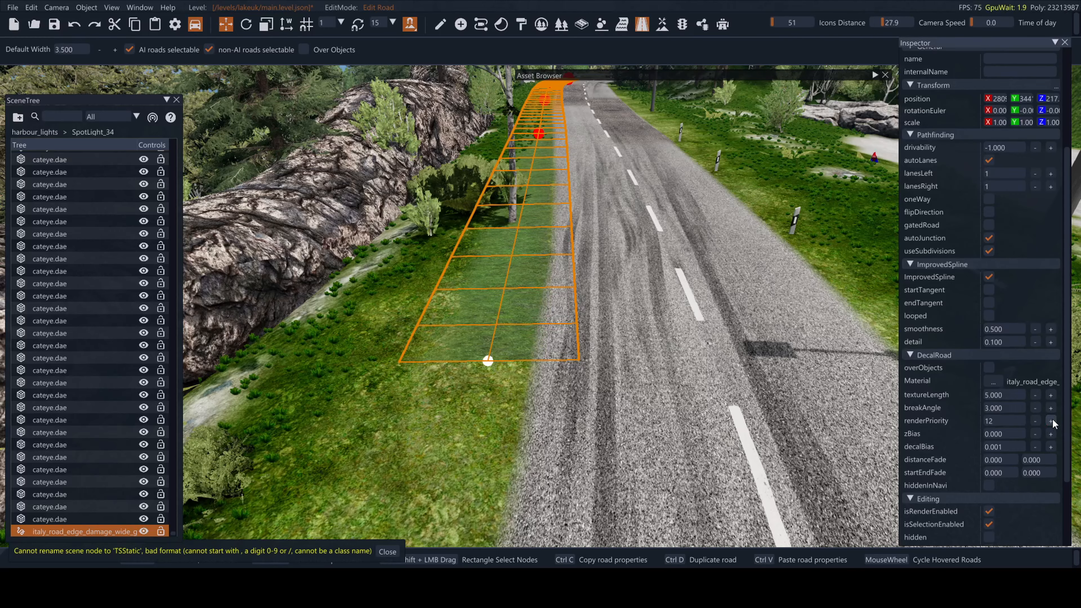
key(w)
mouse_move(624, 279)
right_down()
mouse_move(625, 298)
mouse_move(630, 279)
right_up()
key(w)
key(s)
right_drag(540, 304, 524, 332)
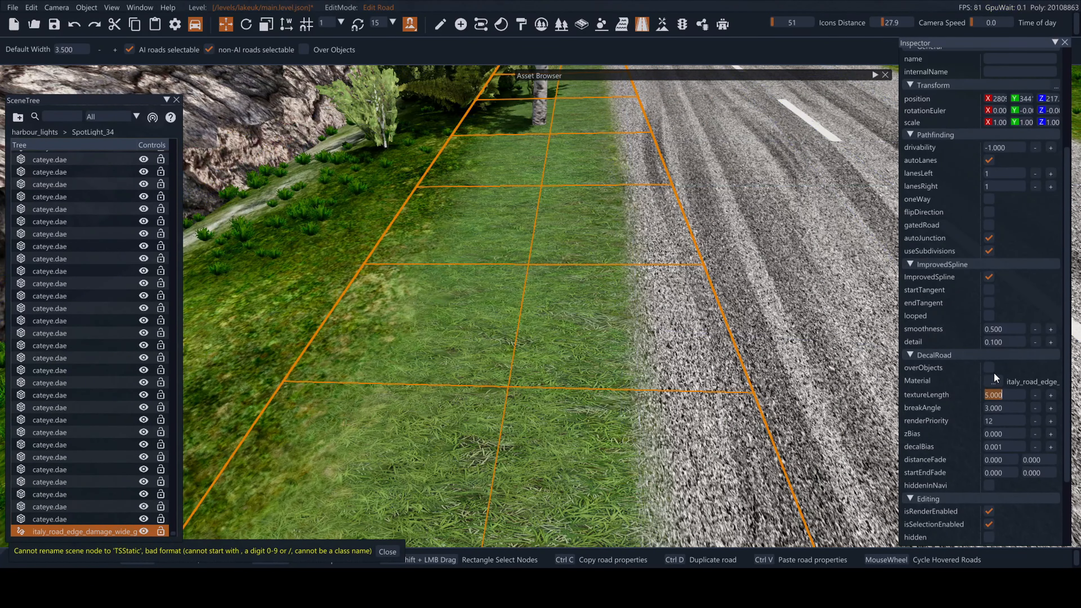
Set the grassy strip's texture length to 10 and inspect the grass texture from closer and farther away
key(Return)
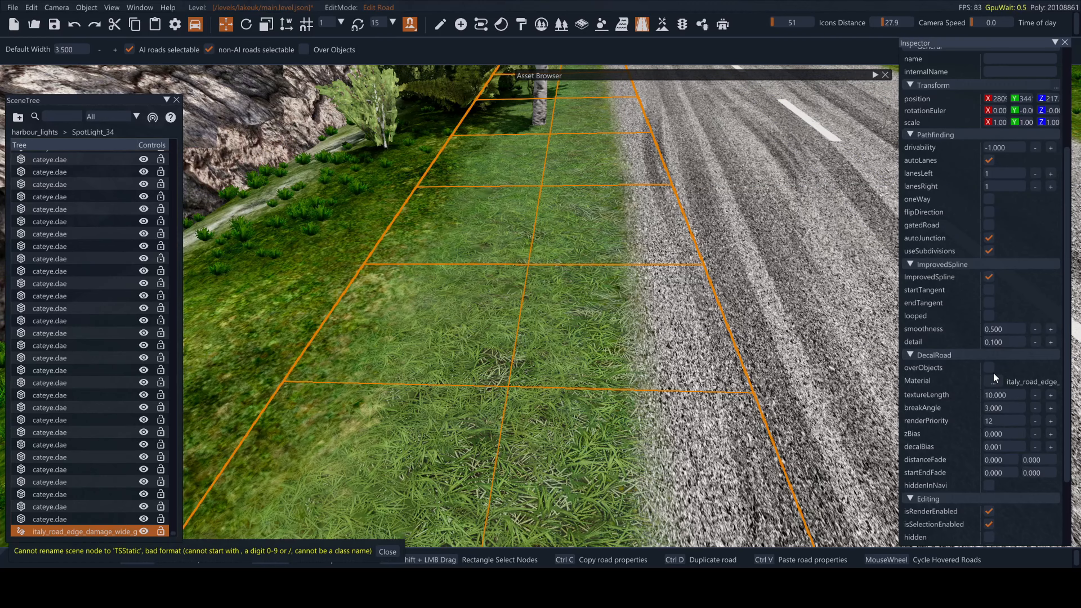
key(s)
key(w)
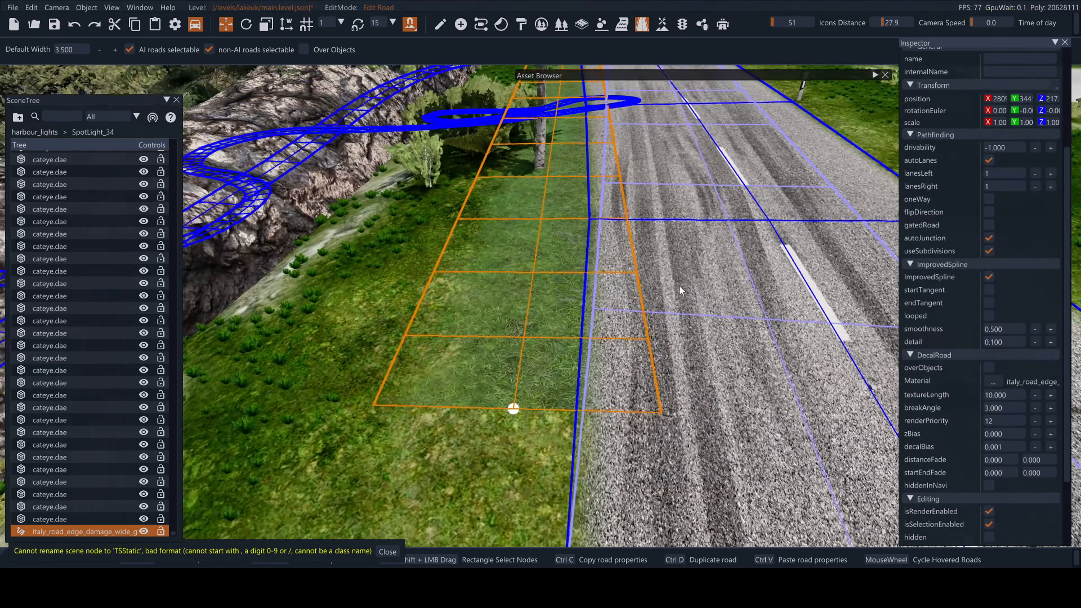
key(w)
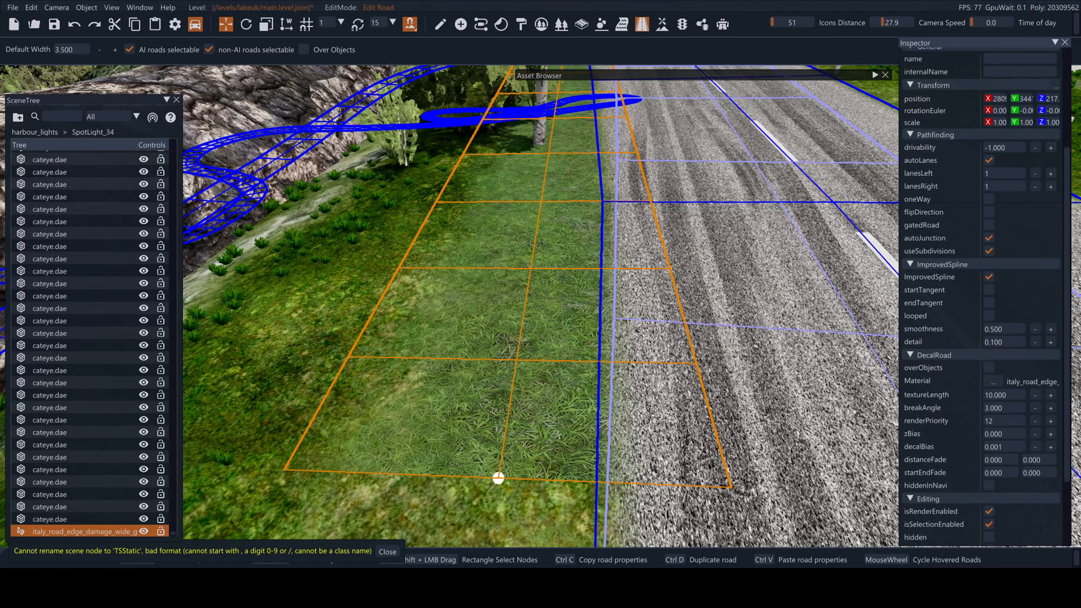
key(s)
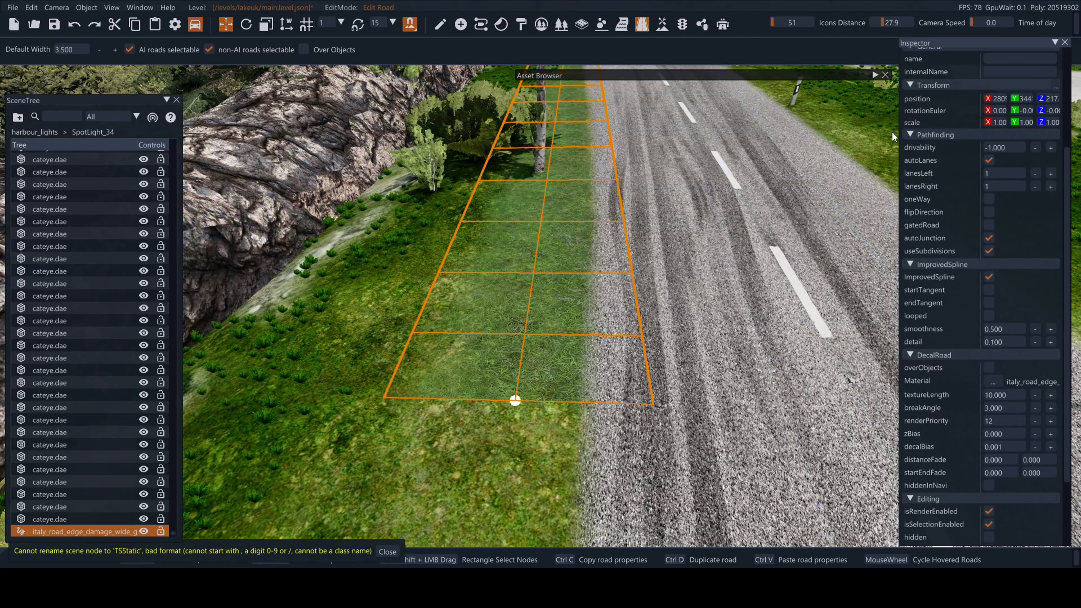
Set the node width to 5 for the whole grassy strip and shift its near end node away from the asphalt
scroll(969, 155, up, 3)
click(941, 119)
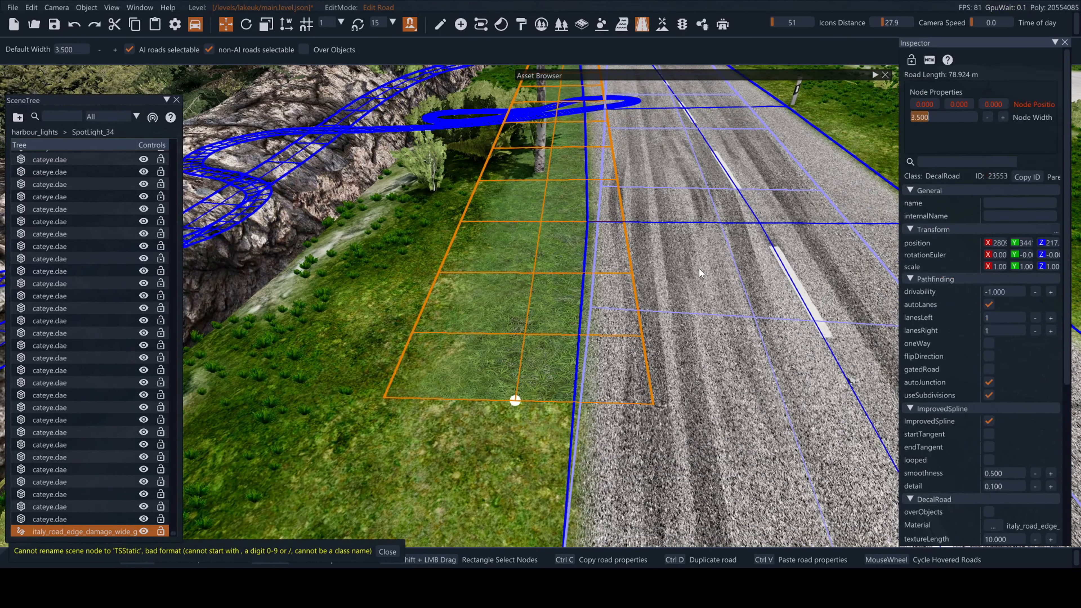
right_drag(687, 267, 695, 256)
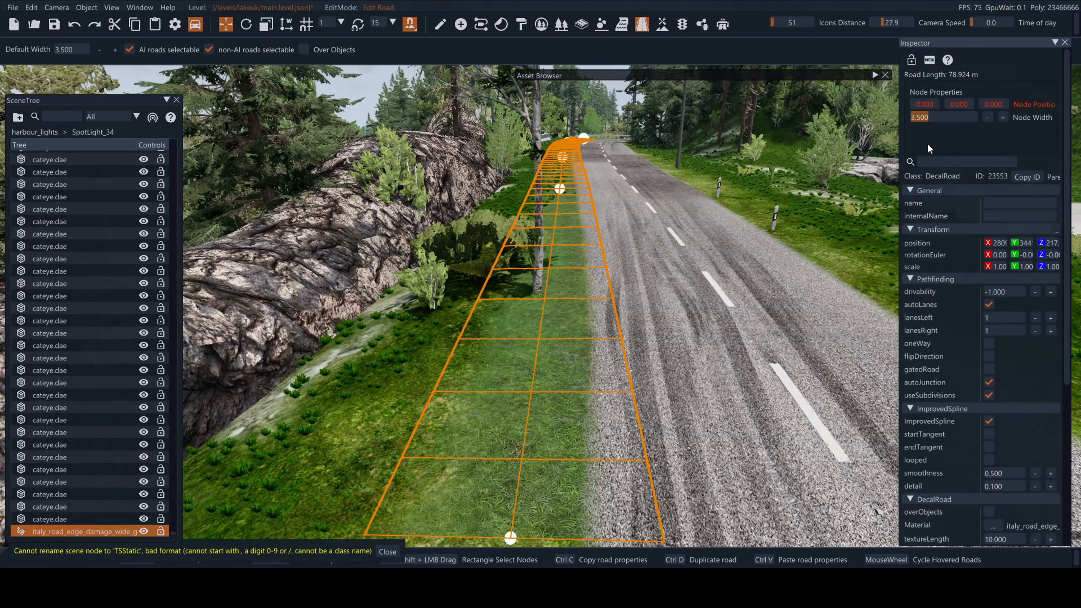
text(5)
key(Return)
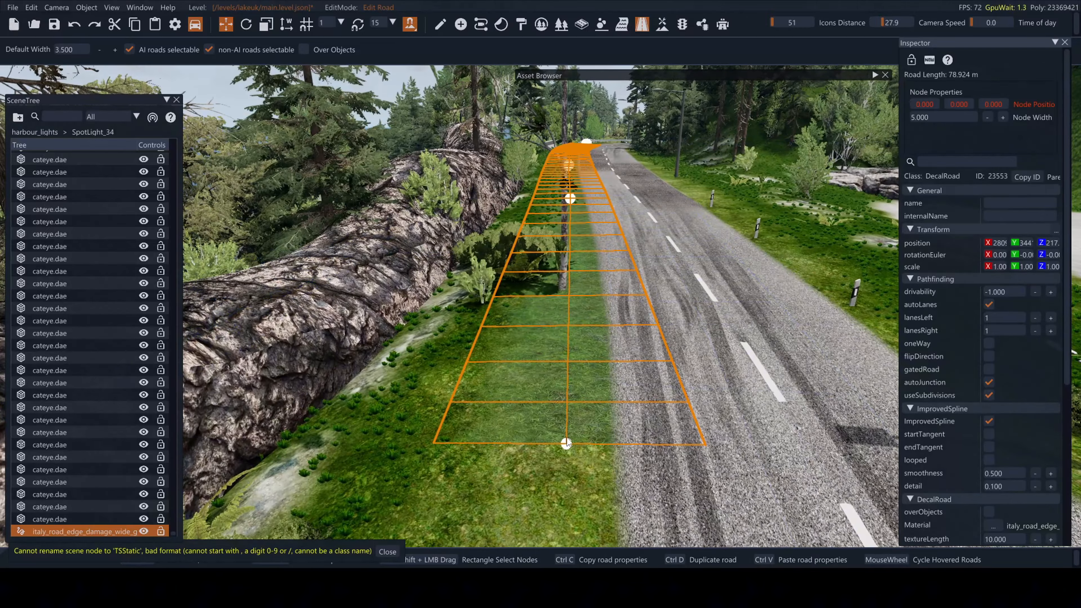
click(566, 444)
drag(565, 444, 535, 451)
Extend the grassy strip from its far end with further nodes following the guardrail through the S-bend
right_drag(535, 451, 544, 243)
key(s)
key(s)
key(d)
click(534, 250)
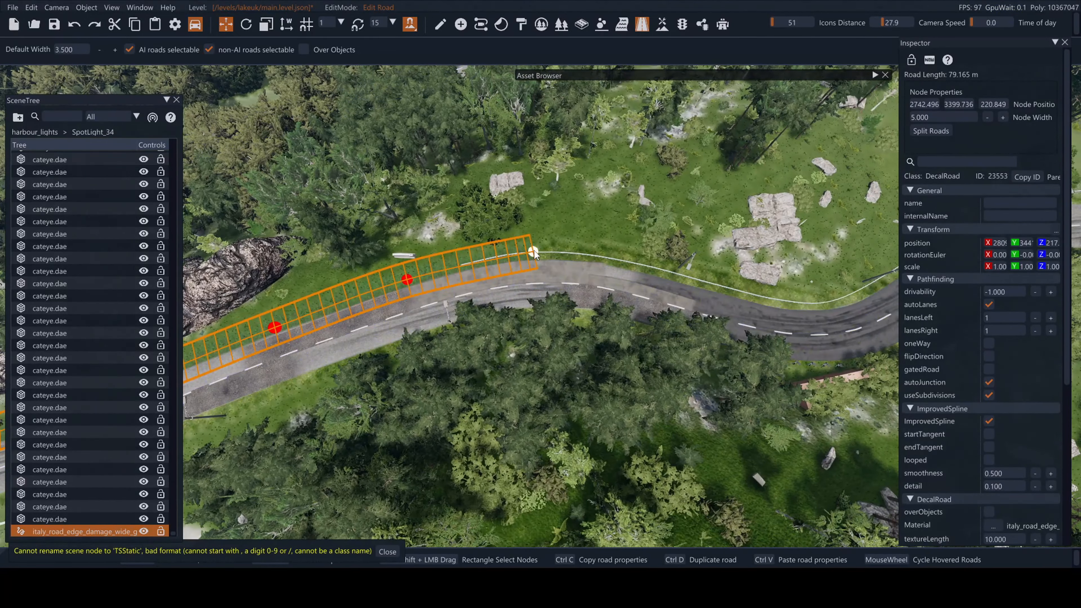
key(d)
click(446, 249)
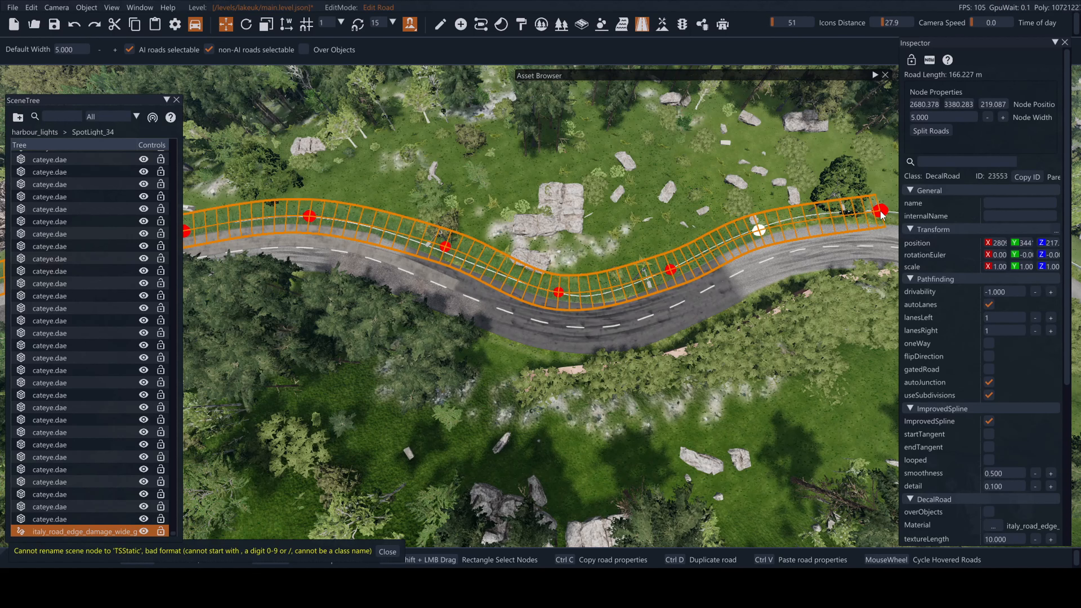
alt+click(880, 212)
Nudge the strip's node on the guardrail ahead of the bend beside the large rocks
key(w)
right_drag(499, 271, 489, 267)
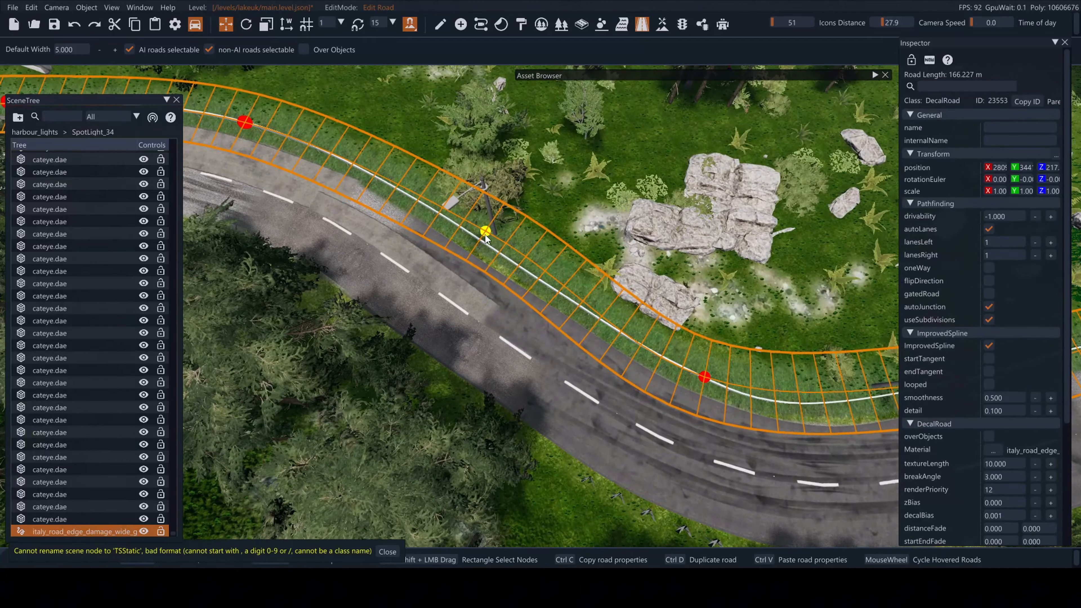
drag(485, 235, 478, 238)
Extend the strip around the next bend and along the straight past the guardrail's end, then deselect it
key(d)
key(s)
right_drag(478, 239, 425, 274)
click(387, 285)
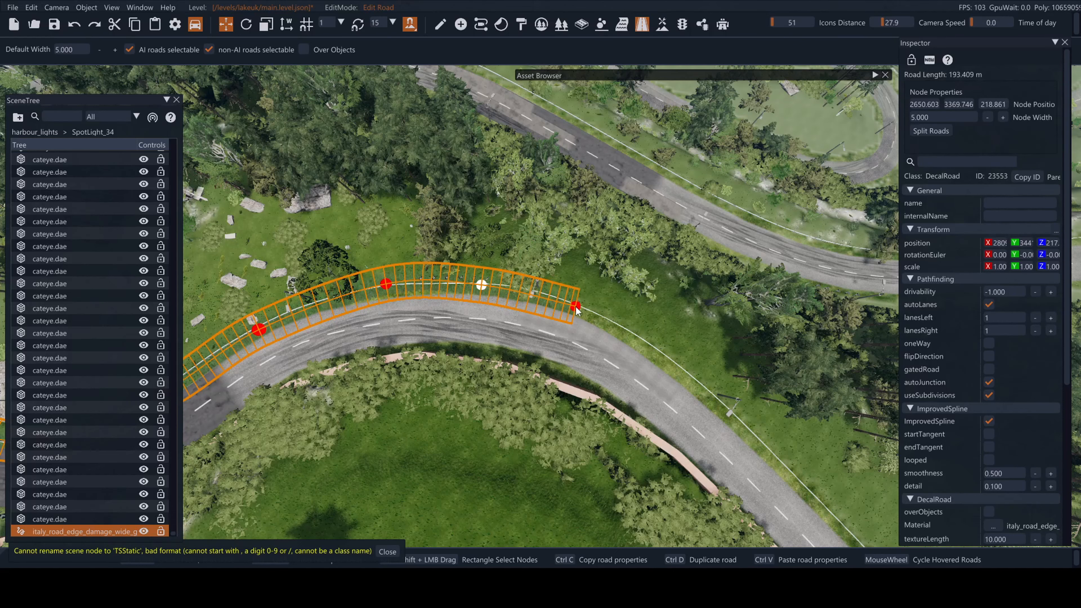
key(d)
right_drag(652, 348, 487, 342)
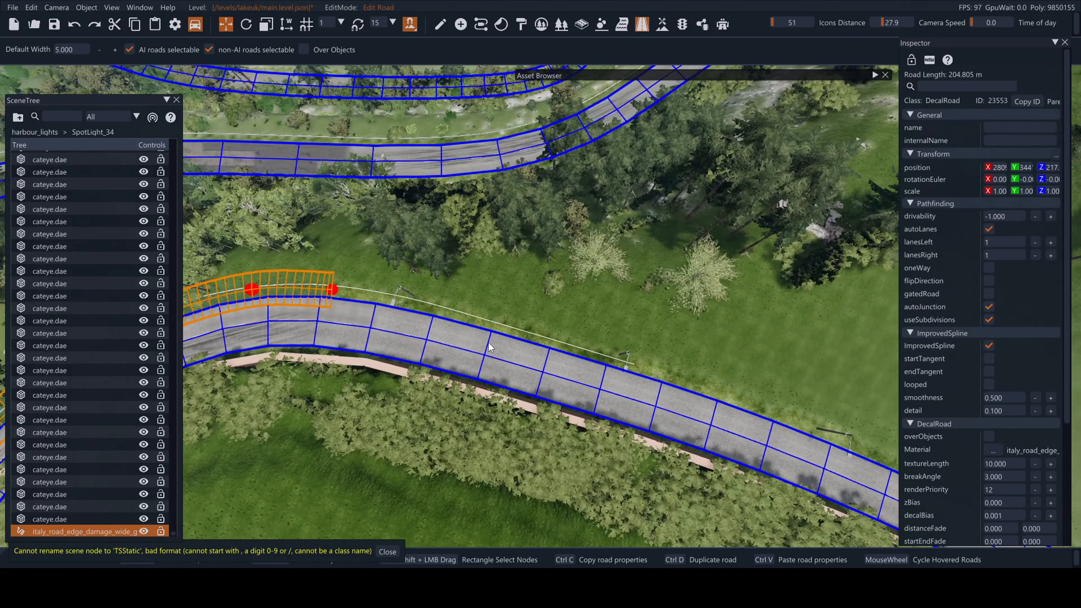
click(328, 290)
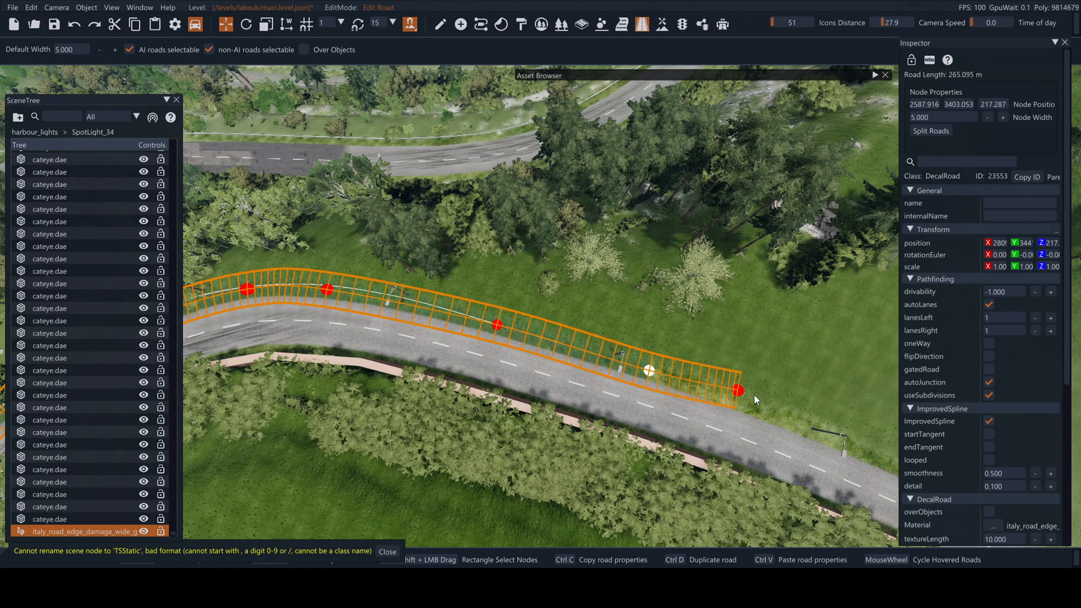
click(781, 369)
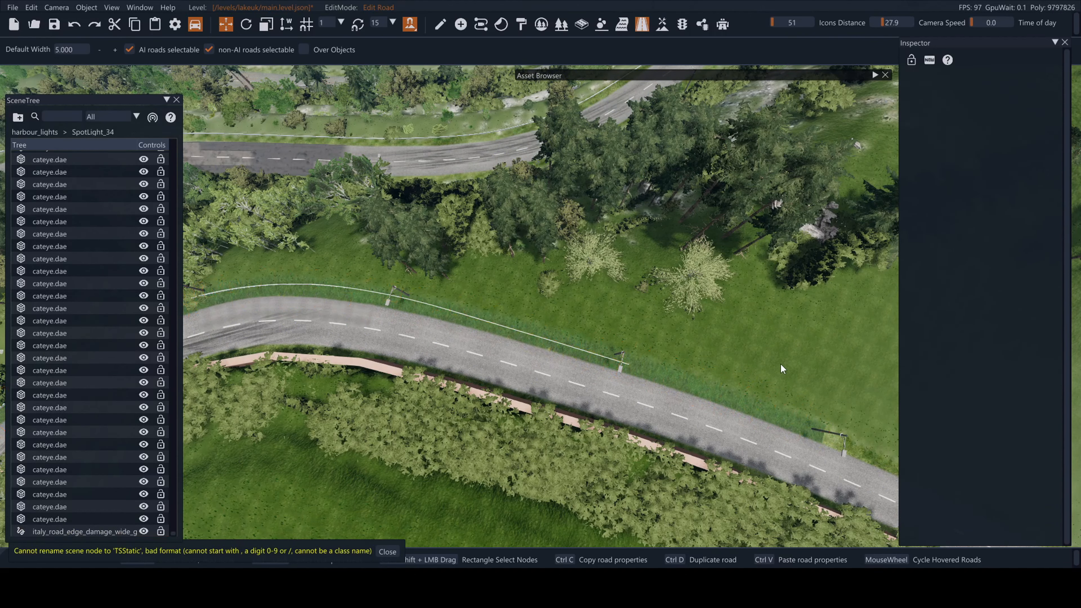
Reselect the strip and move its node by the chevron signs from the guardrail closer to the asphalt
right_drag(782, 369, 630, 290)
key(w)
key(w)
right_drag(655, 421, 515, 340)
click(544, 315)
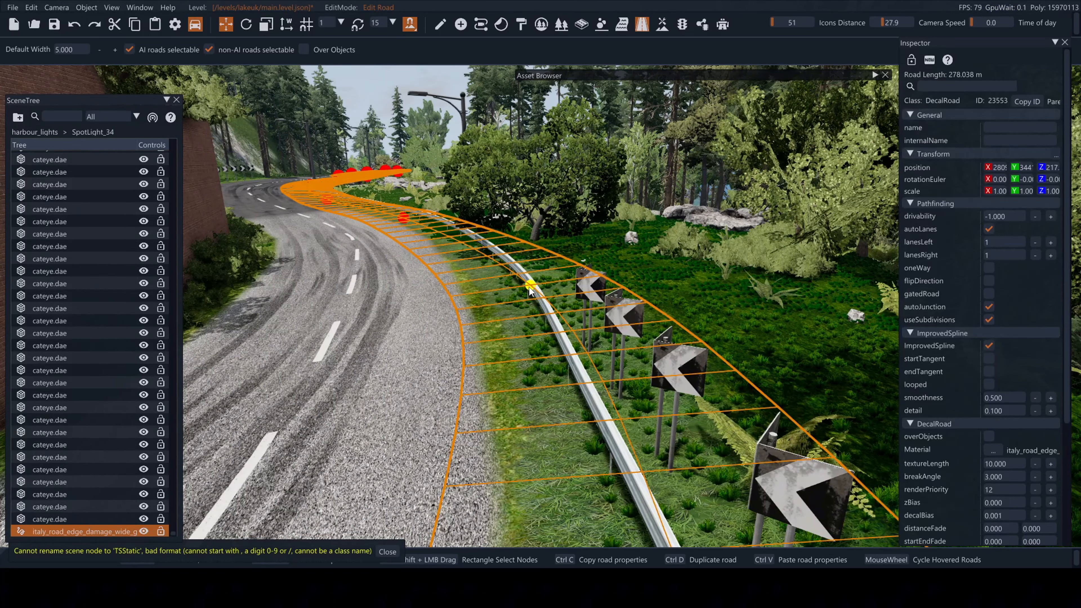
drag(530, 288, 487, 308)
Set the node width to 3.4 for the whole grassy strip
key(w)
mouse_move(488, 308)
right_down()
mouse_move(430, 255)
mouse_move(487, 308)
right_up()
key(s)
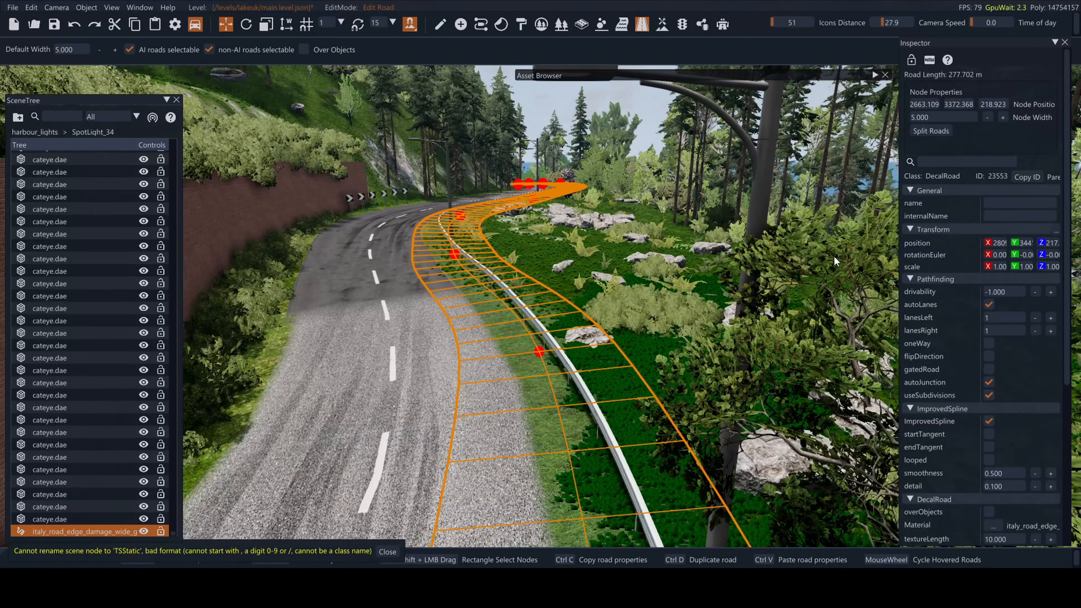
click(943, 120)
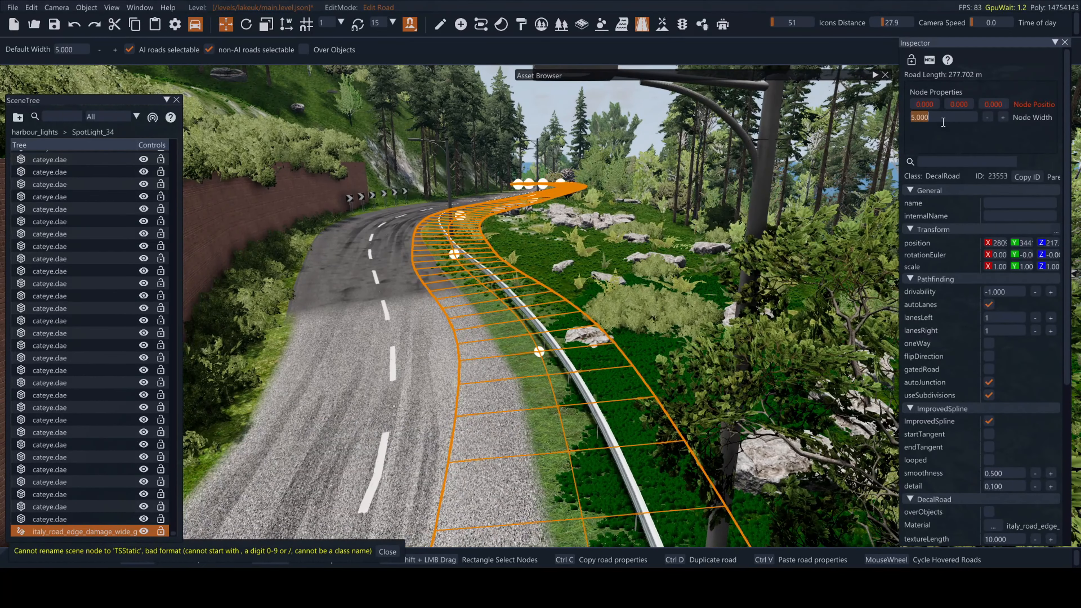
text(3.4)
key(Return)
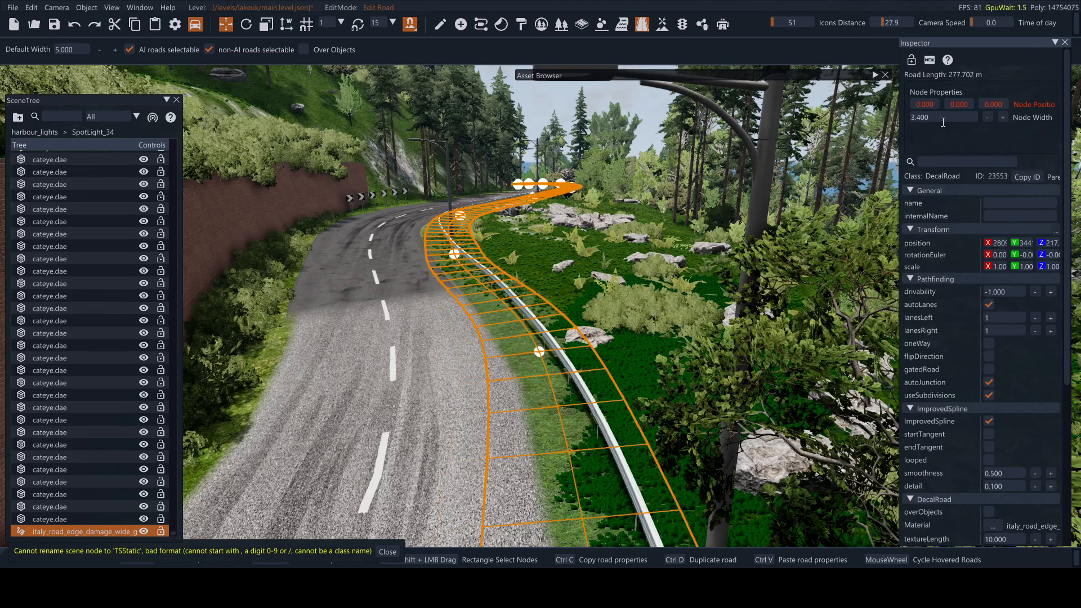
Reposition the strip's two nodes in the tight bend beside the rocks so it hugs the asphalt edge
key(w)
right_drag(646, 164, 426, 226)
drag(398, 252, 412, 261)
drag(666, 251, 594, 279)
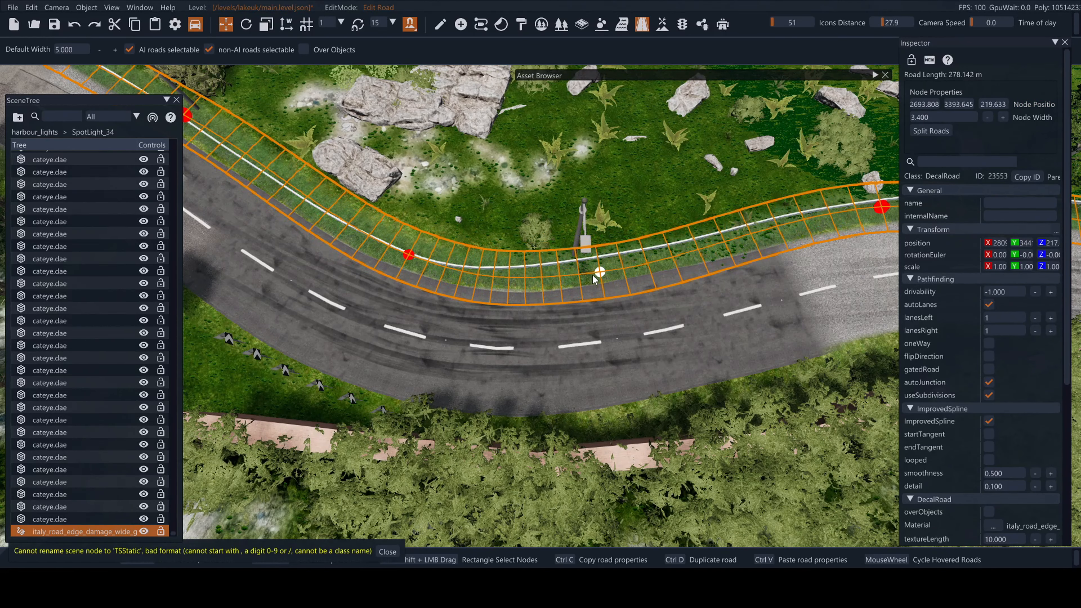
Move the strip's node near the guardrail's start and the end node near the parked car closer to the asphalt
key(d)
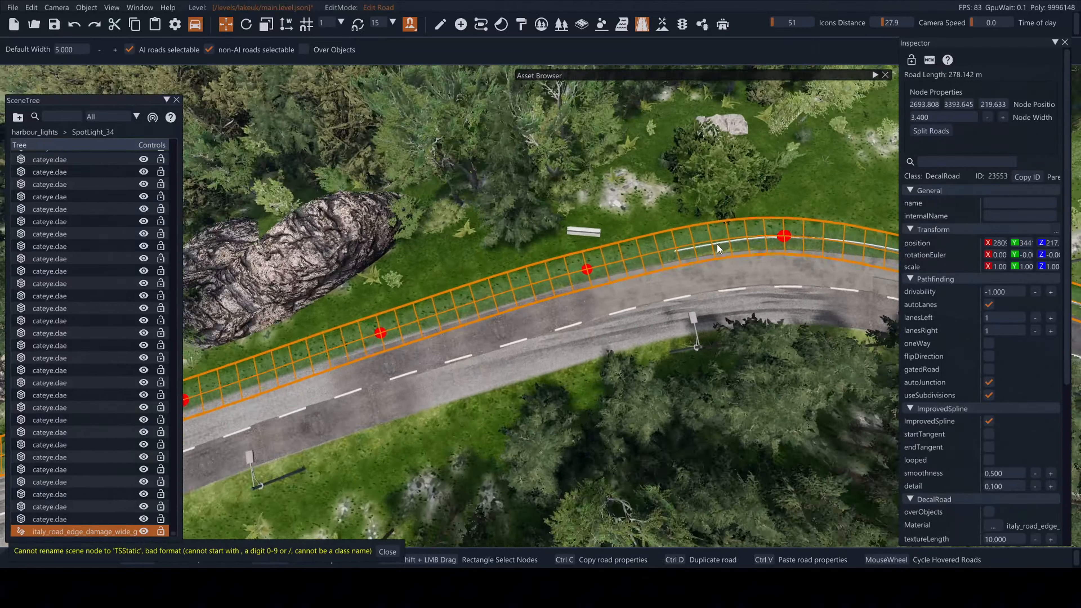
key(d)
key(w)
drag(752, 229, 760, 234)
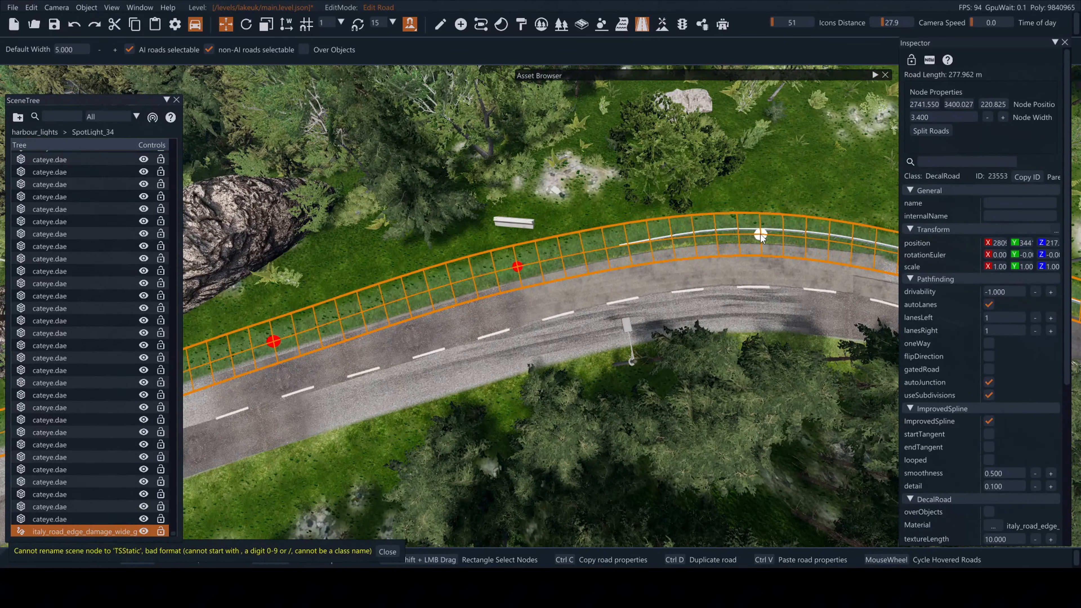
key(a)
mouse_move(761, 235)
right_down()
mouse_move(681, 234)
mouse_move(749, 230)
right_up()
key(a)
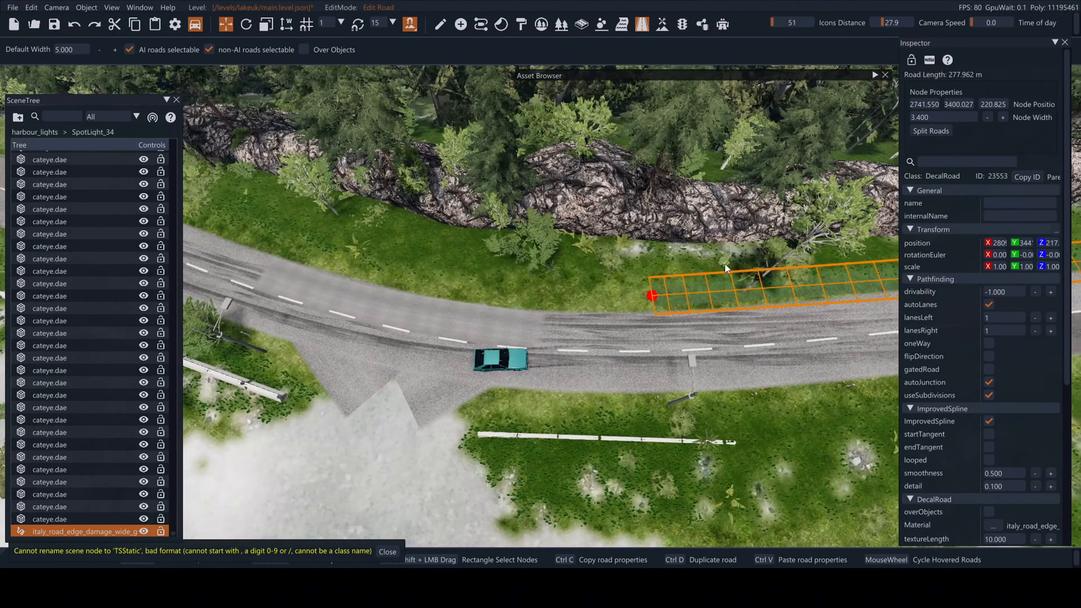
drag(655, 301, 655, 308)
Set the grassy strip's render priority to 14
key(d)
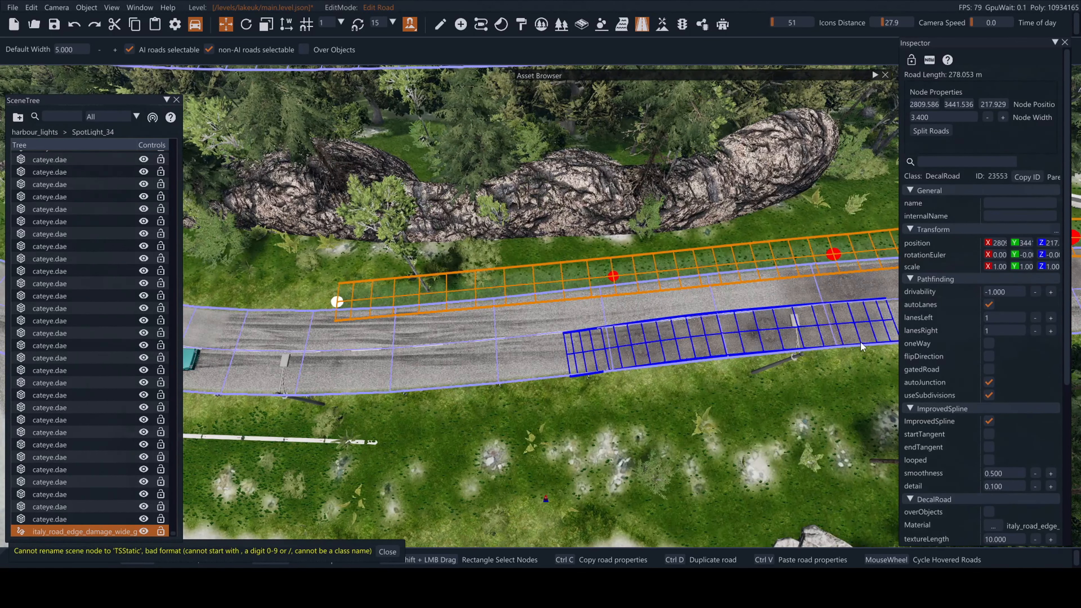
scroll(957, 451, down, 3)
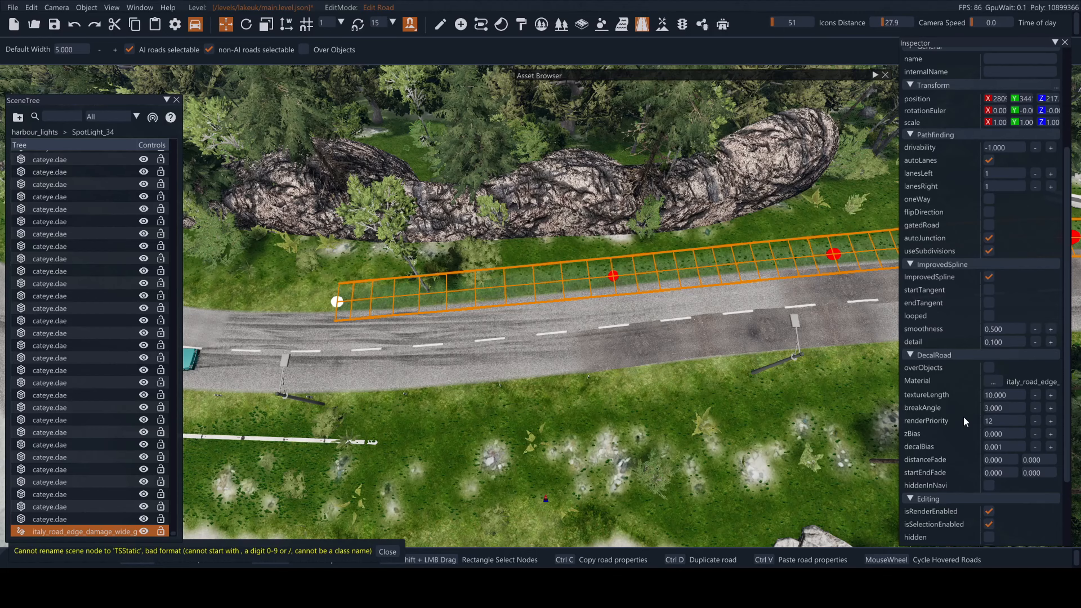
click(1050, 420)
click(1051, 421)
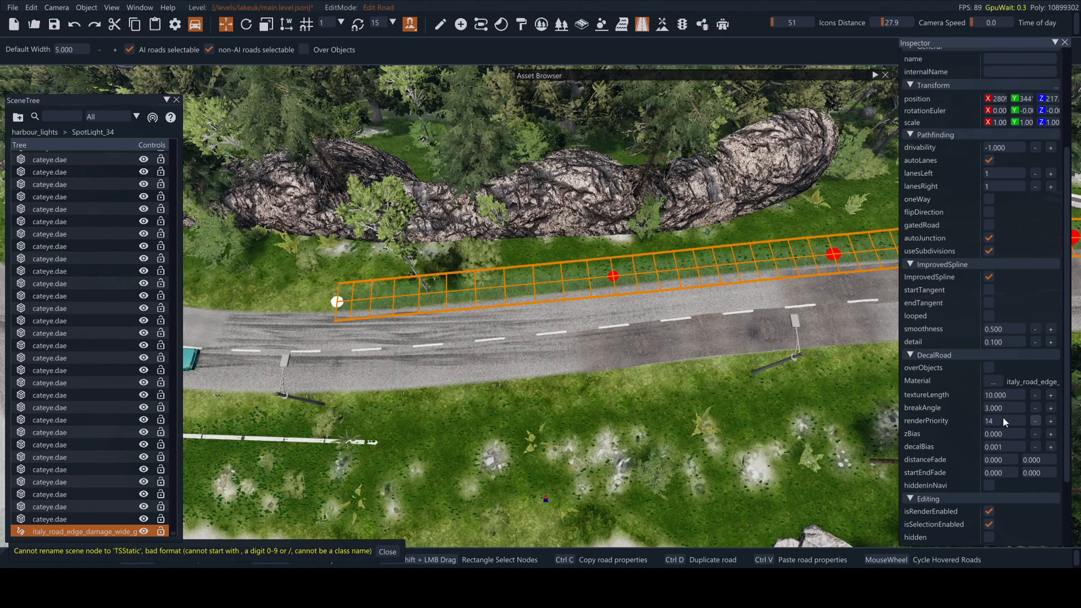
Nudge the strip's node on the bend above the rock cluster and deselect the strip
key(d)
right_drag(669, 338, 392, 336)
key(w)
key(s)
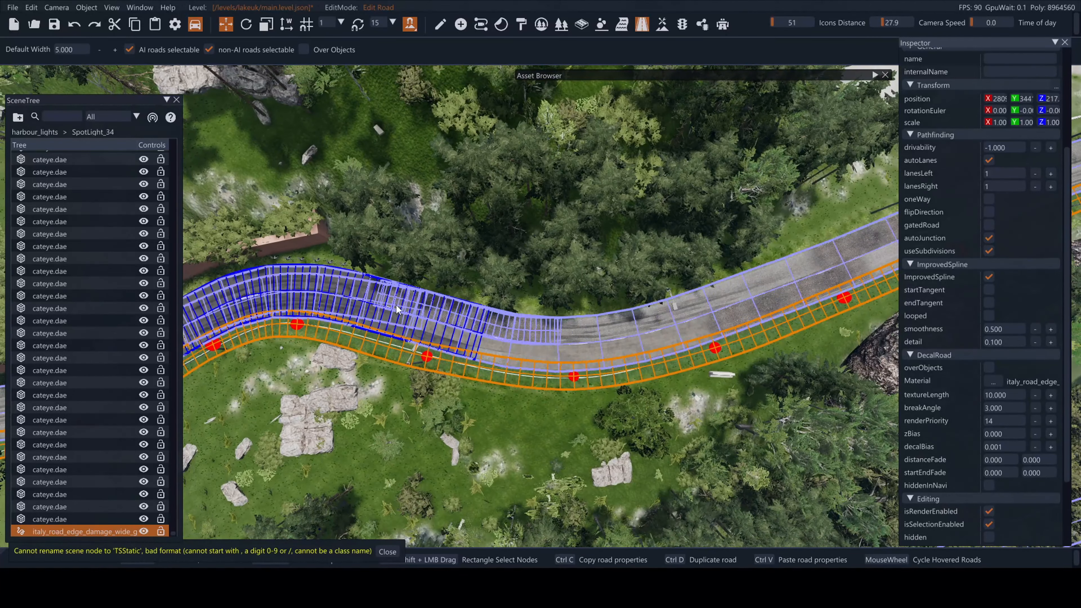
click(305, 324)
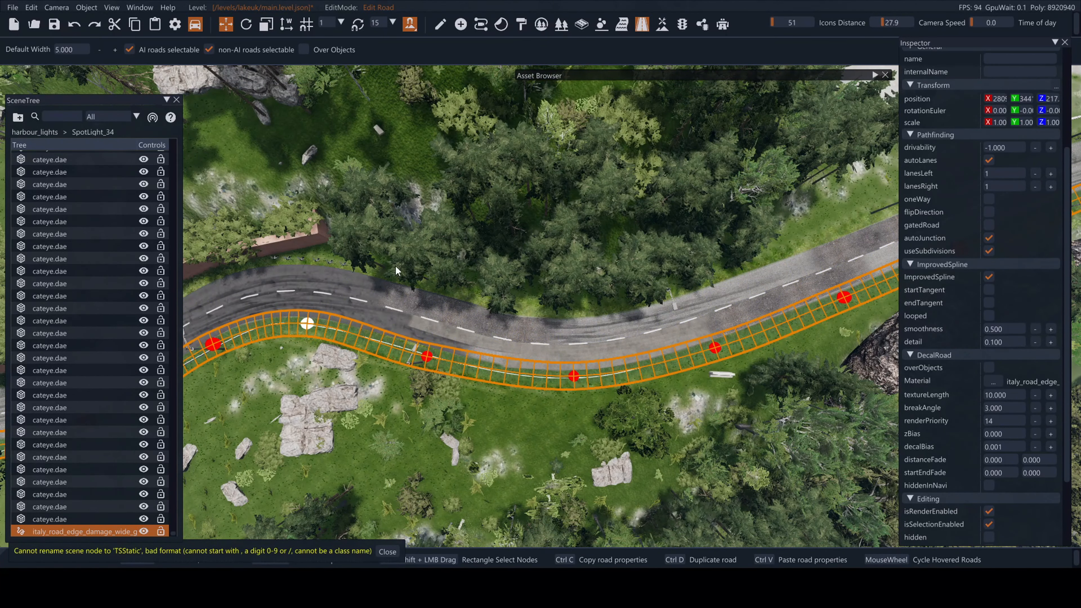
click(397, 137)
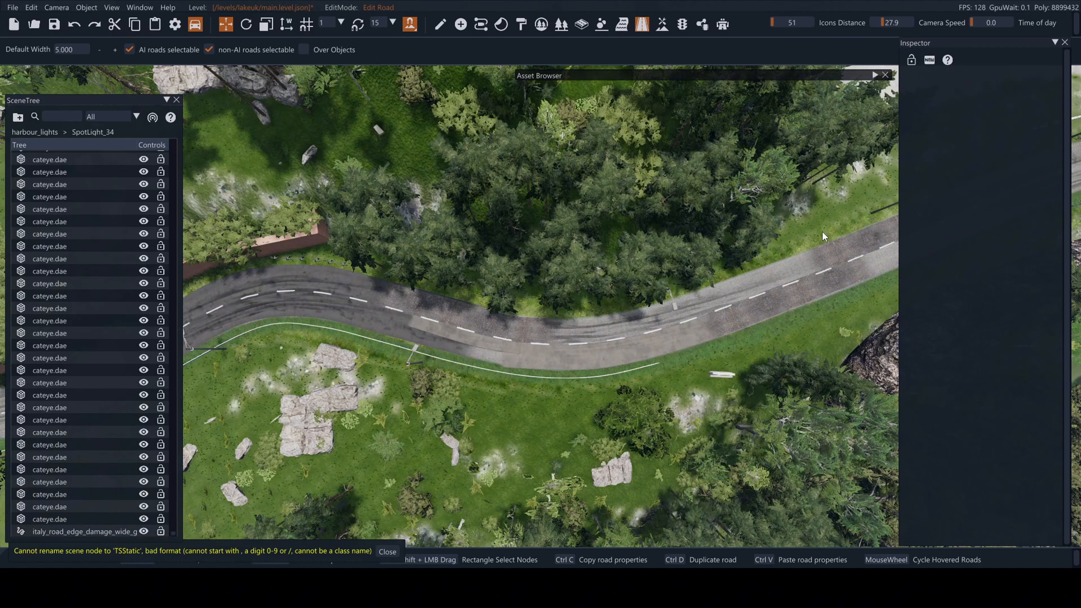
Lay a new three-node decal road along the tree-lined edge on the opposite side of the asphalt
click(332, 263)
click(407, 289)
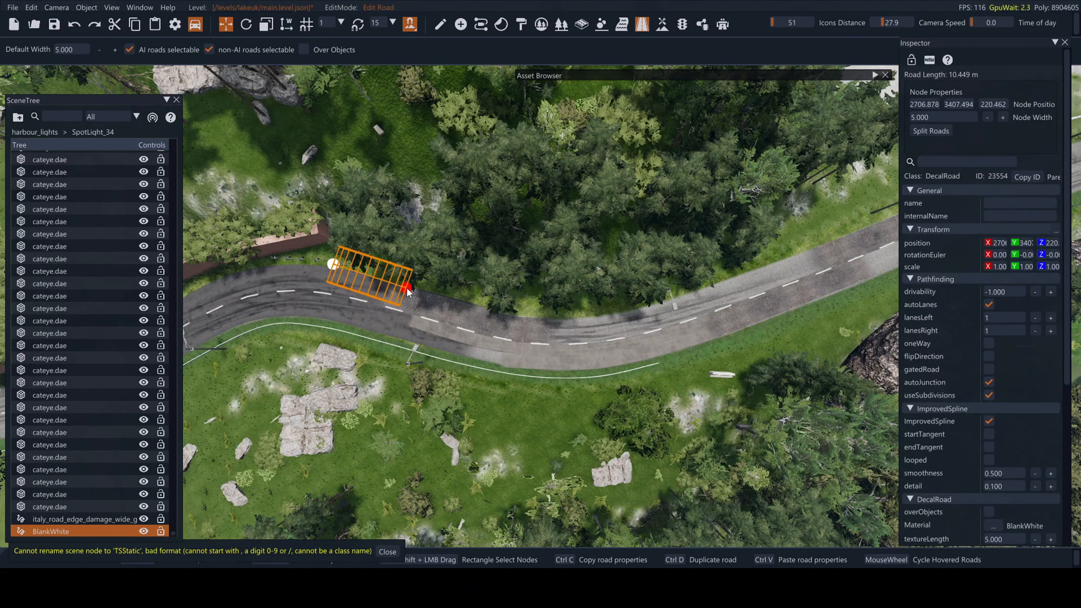
click(437, 285)
click(534, 307)
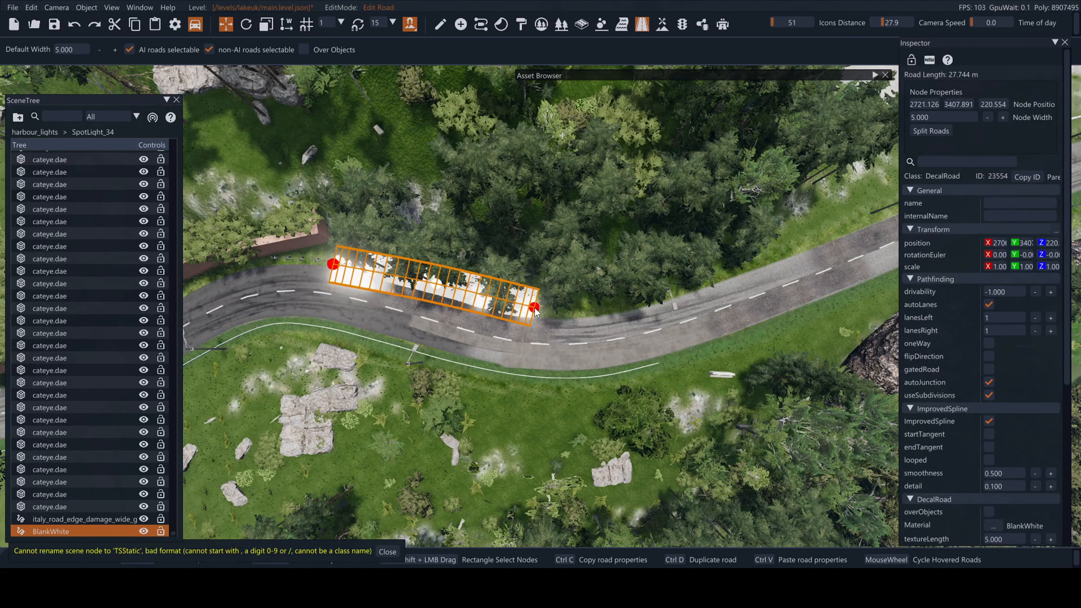
key(Escape)
Copy the grassy strip's road properties onto the new blank white decal road
click(672, 371)
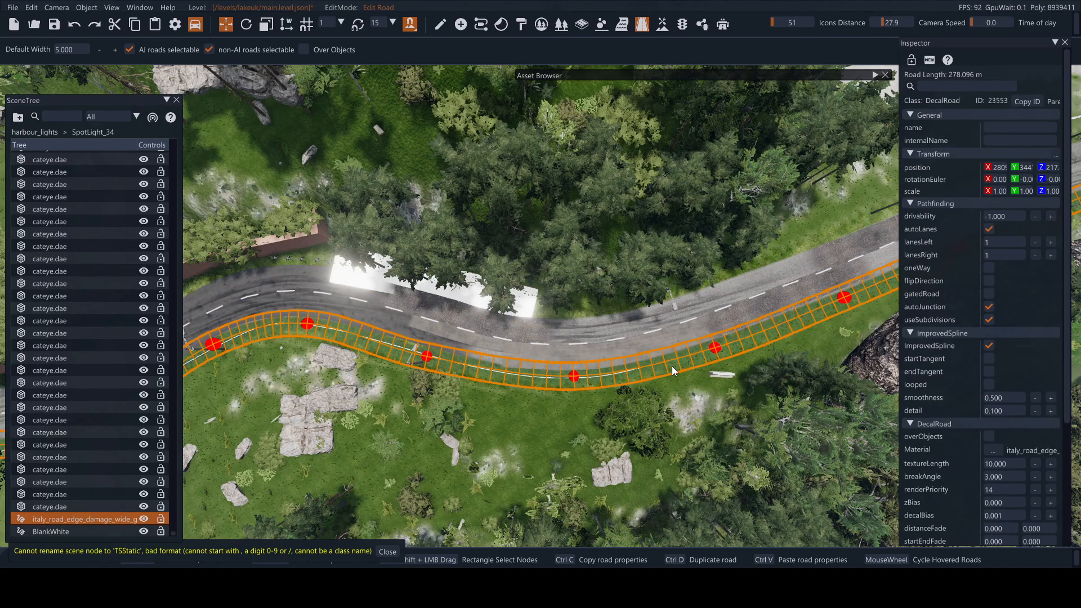
click(453, 287)
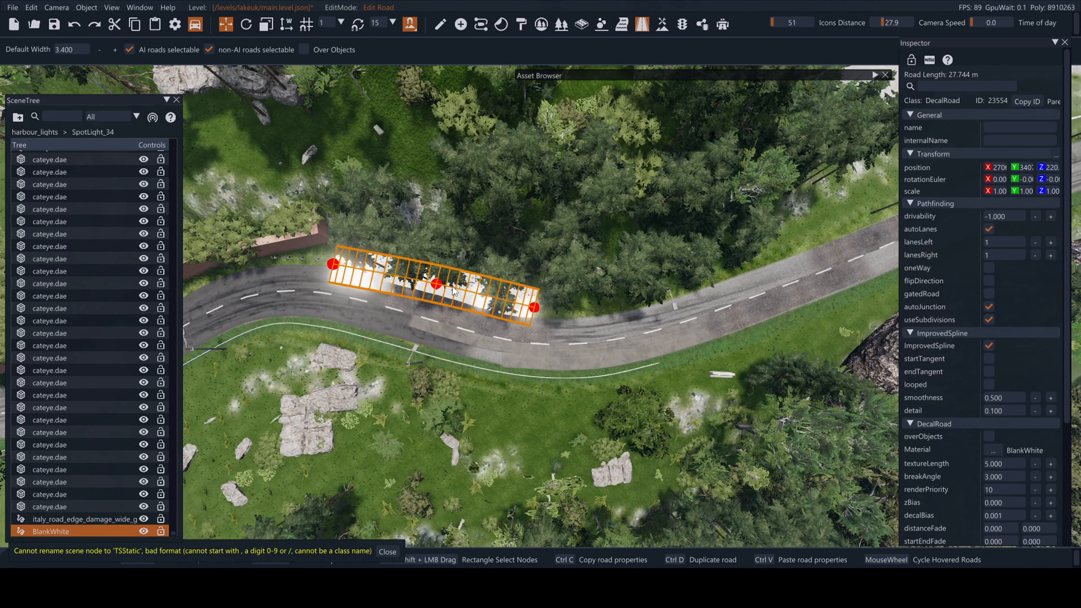
Extend the grassy strip node by node along the tree-lined edge to about 100 m, ending near the pale clearing, and deselect it
click(534, 308)
click(641, 296)
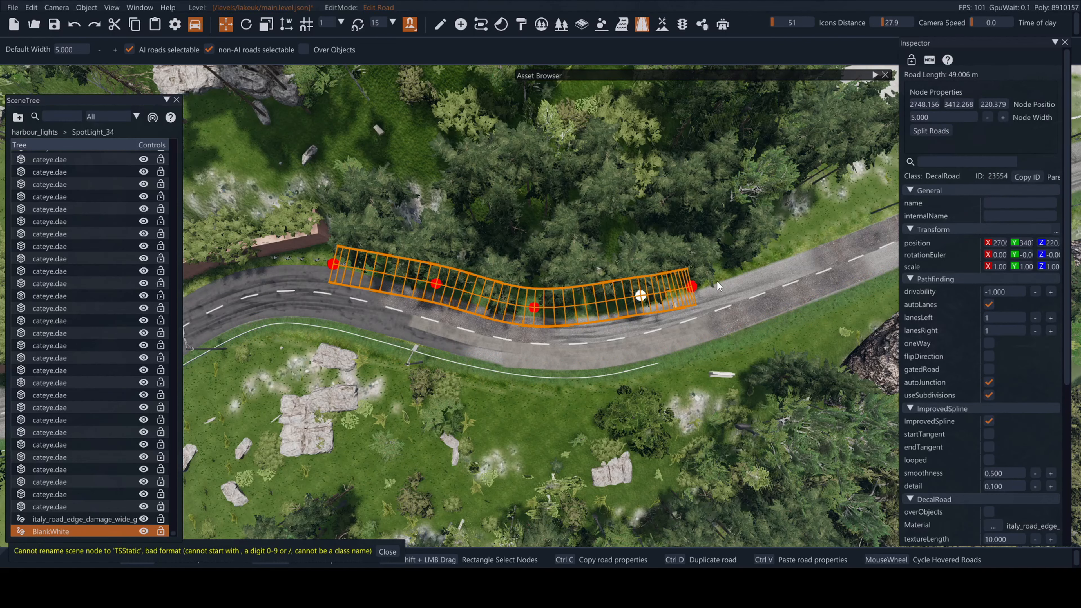
alt+click(863, 216)
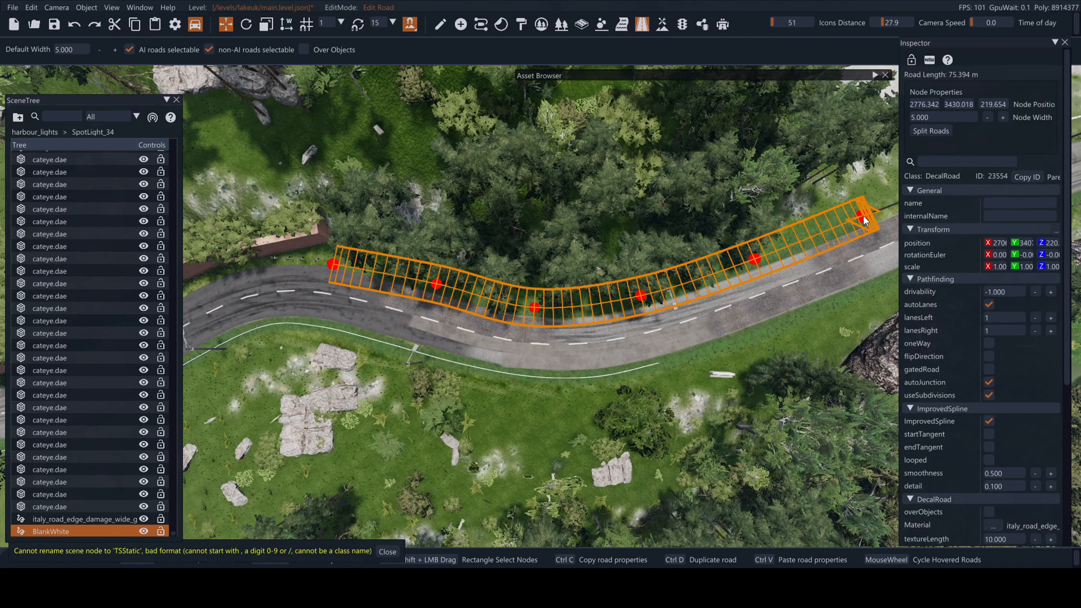
key(d)
click(730, 216)
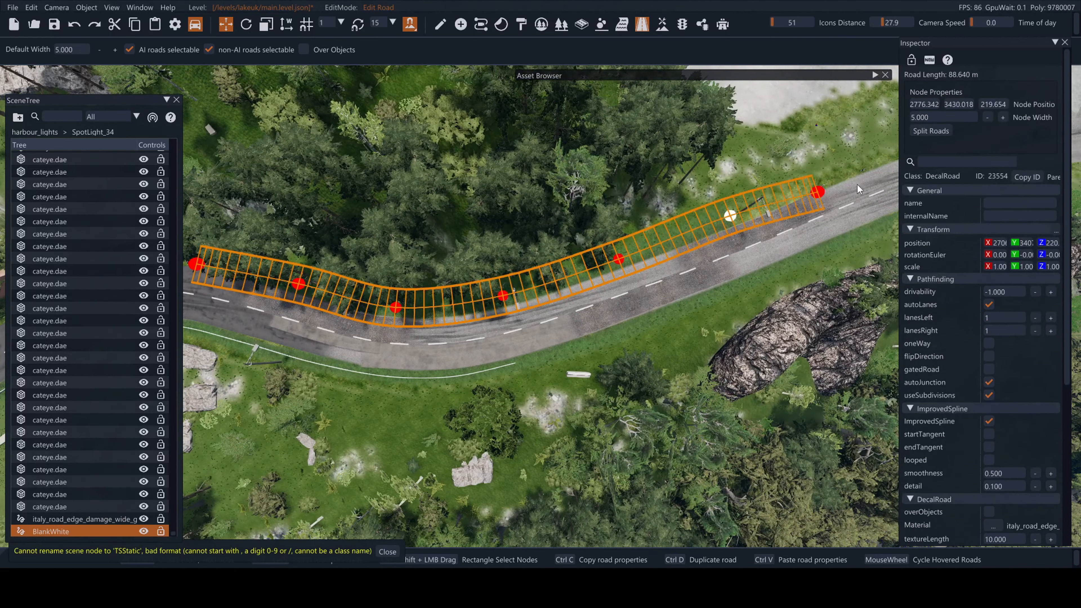
alt+click(882, 158)
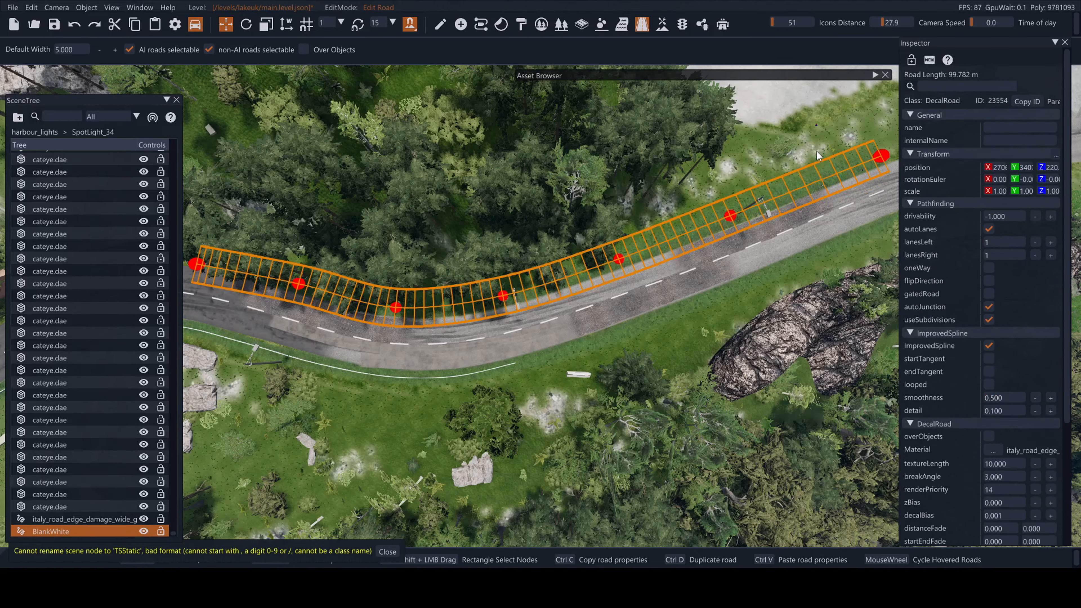
click(819, 150)
Discard the short strip started at the guardrail bend and set the default road width to 3
key(d)
key(w)
right_drag(811, 148, 814, 223)
key(w)
key(w)
key(w)
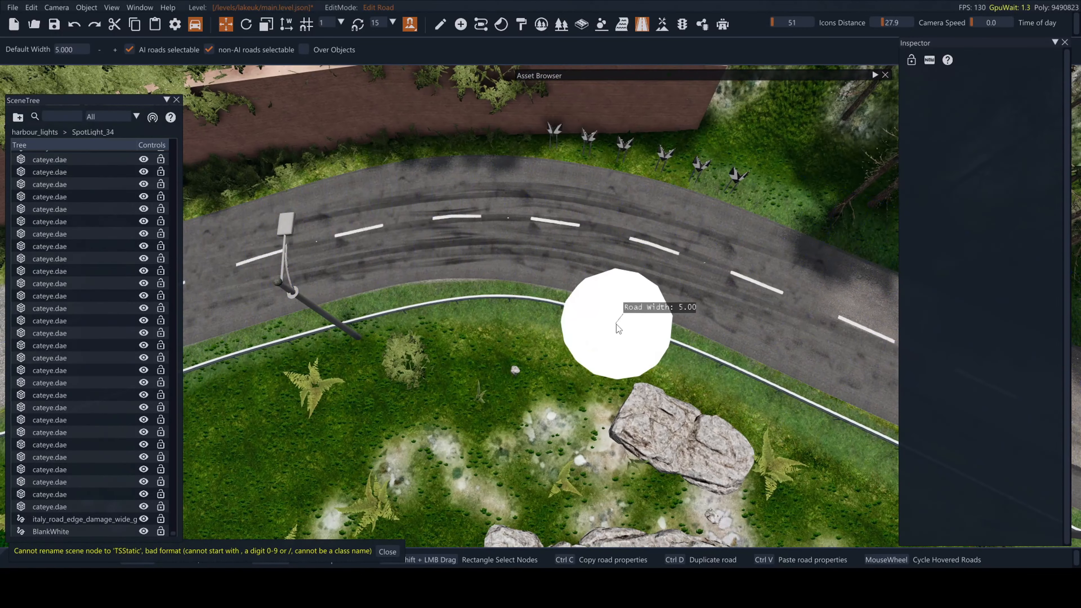
click(646, 321)
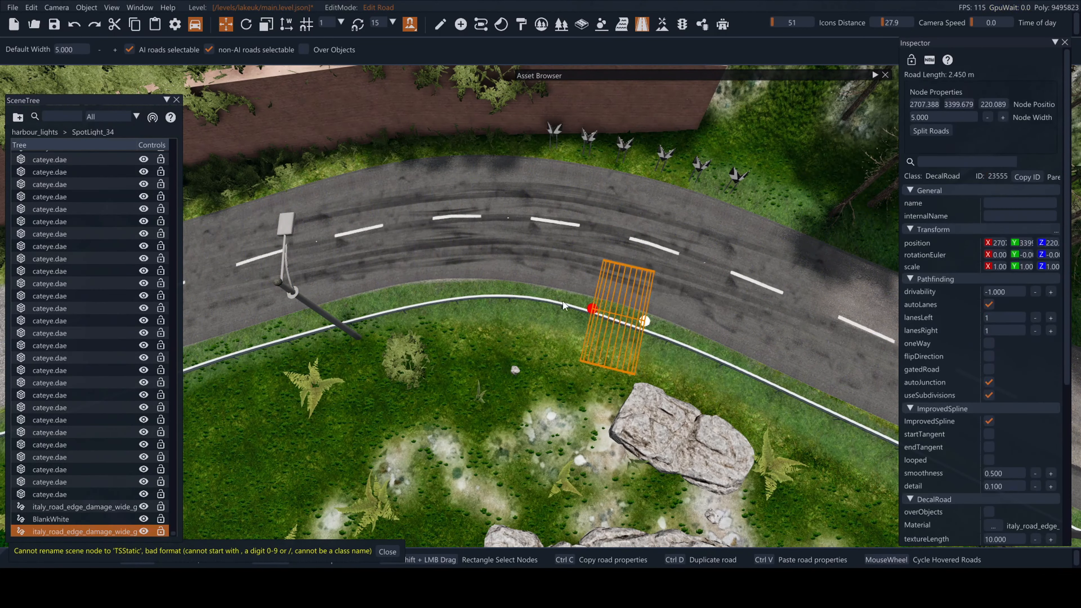
key(Escape)
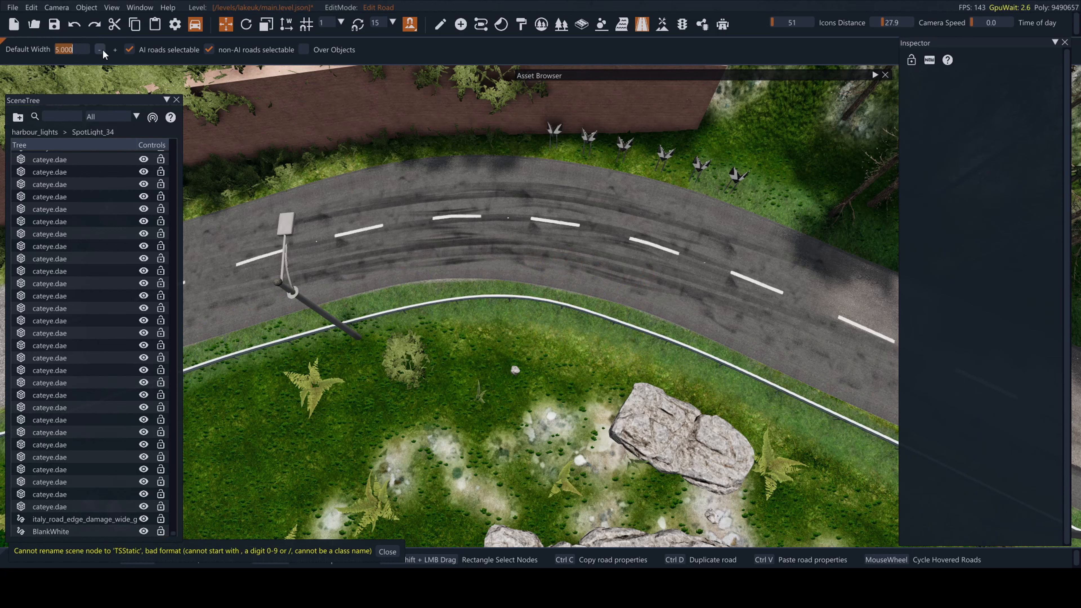
text(3)
key(Return)
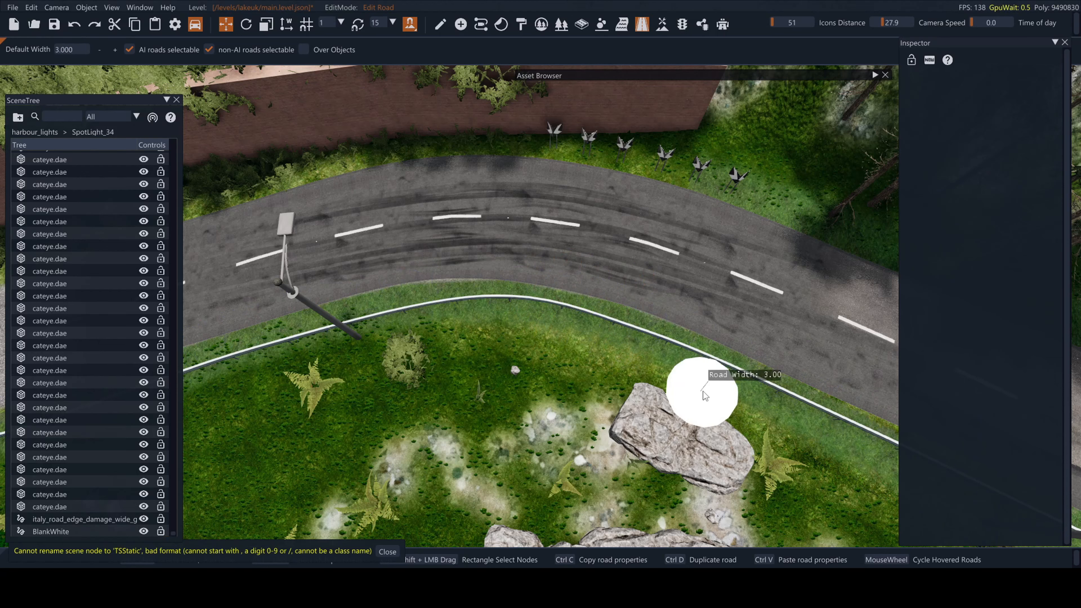
Lay a four-node decal road about 19 m long along the guardrail side of the bend by the street lamp
click(677, 331)
click(544, 292)
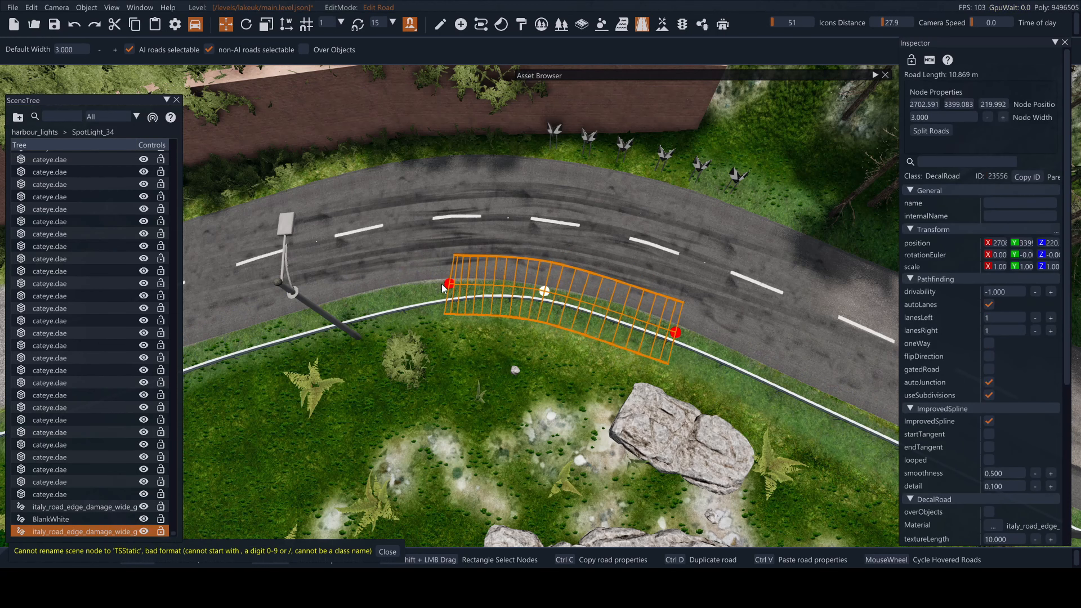
click(400, 293)
click(272, 334)
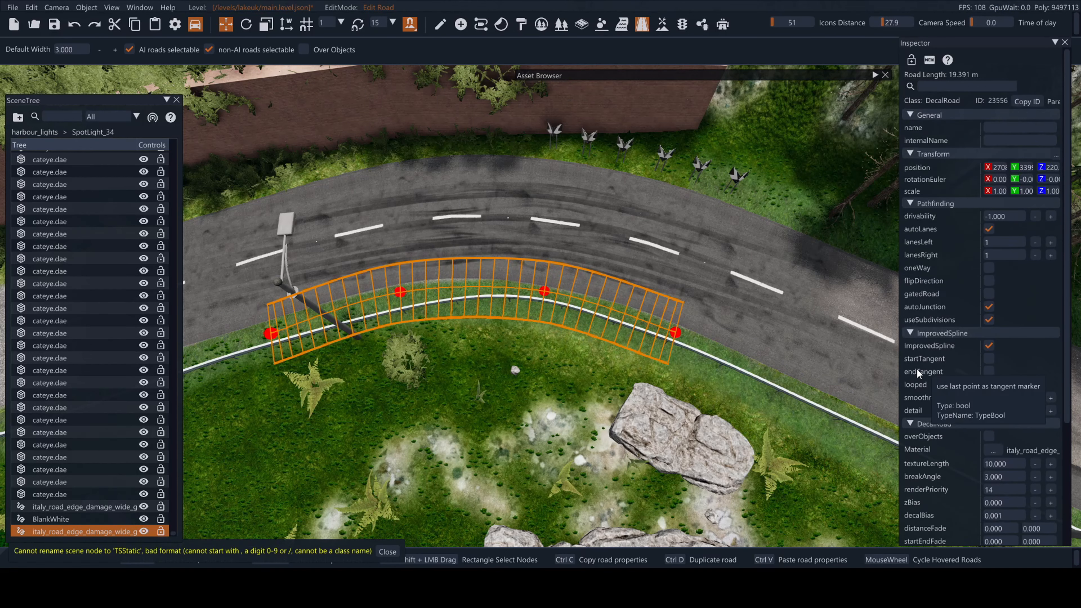
Set the guardrail strip's start and end fade values both to 5
scroll(963, 404, down, 5)
click(1004, 397)
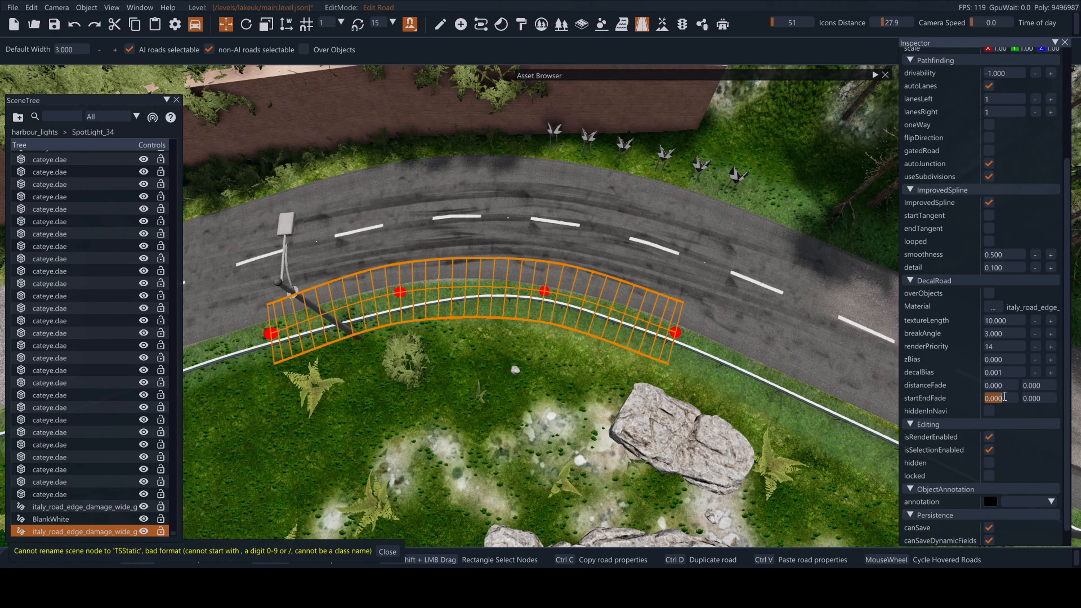
text(5)
key(Return)
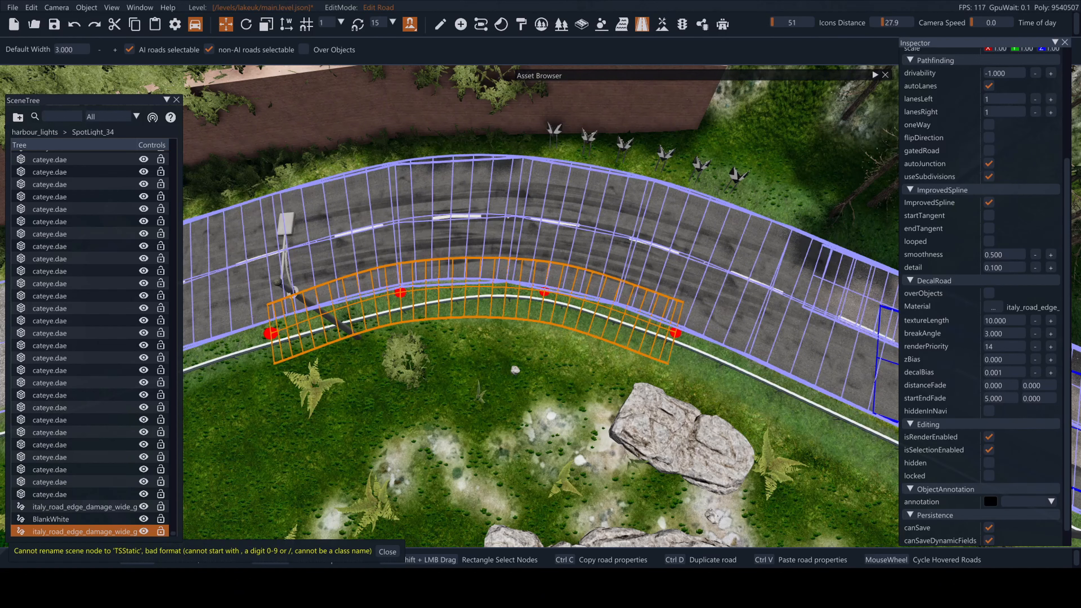
click(1040, 400)
text(5)
key(Return)
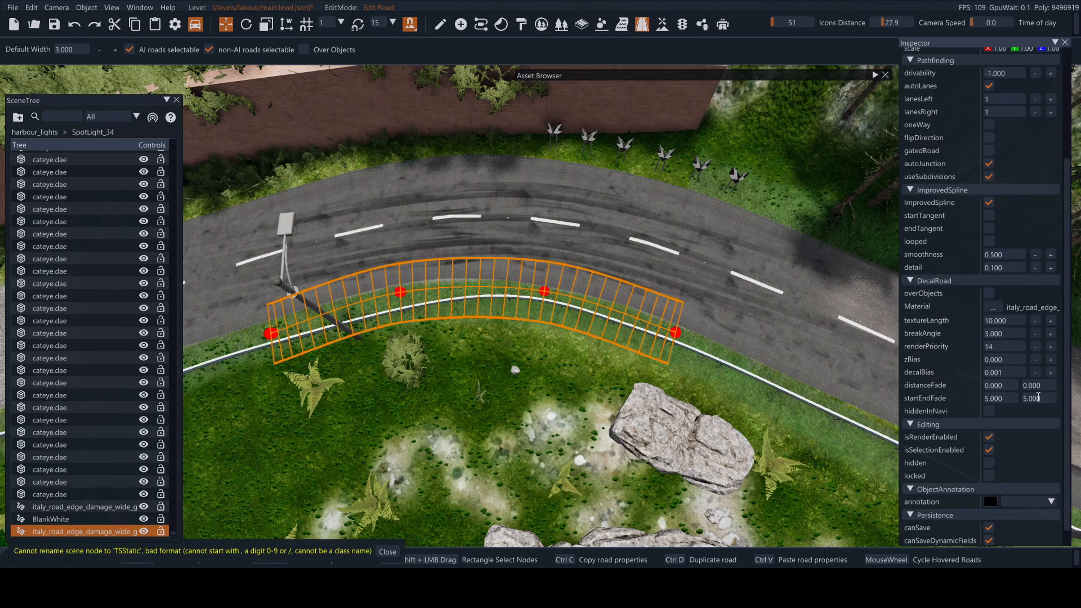
Change the guardrail strip's material to italy_road_edge_damage_wide, check the edge up close and deselect the strip
click(992, 304)
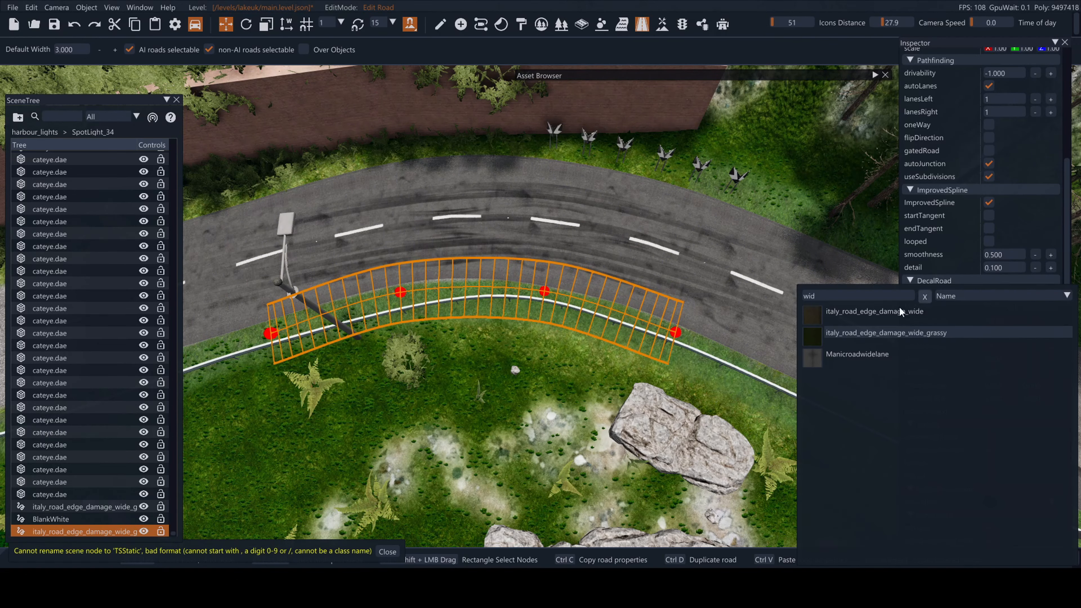
click(855, 313)
scroll(475, 392, up, 2)
key(w)
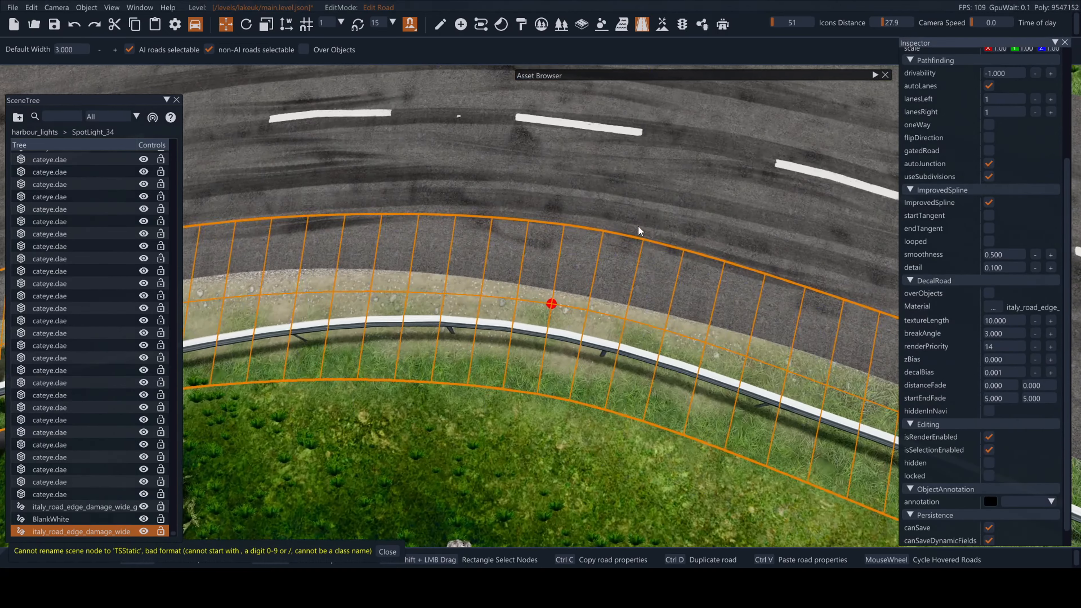
right_drag(640, 229, 641, 208)
key(s)
right_drag(573, 344, 452, 358)
click(581, 386)
Lower the render priority of the guardrail strip to 13
key(d)
key(s)
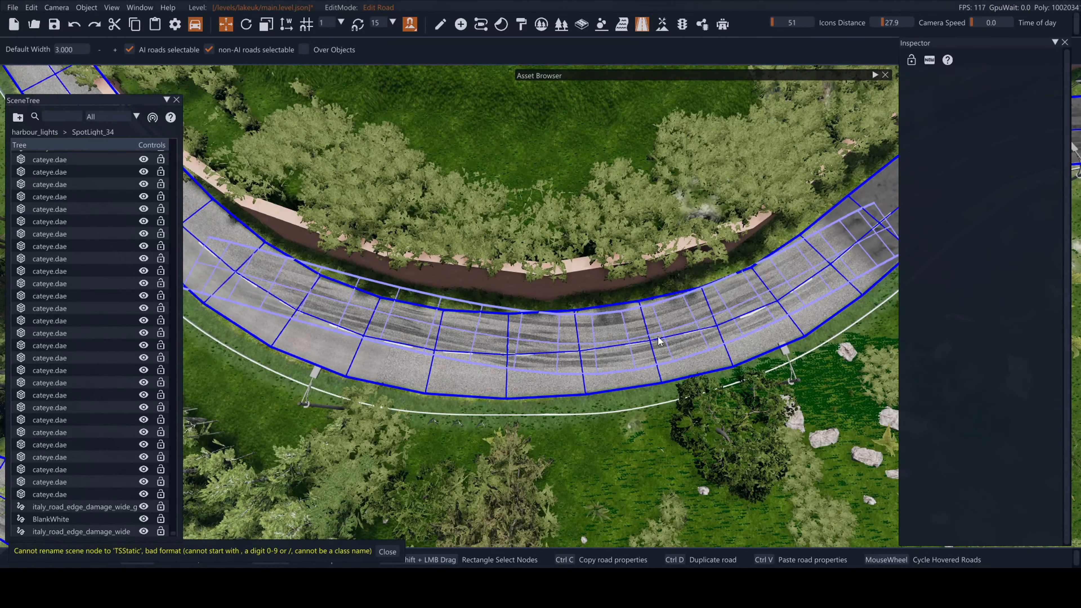
key(w)
key(d)
right_drag(661, 339, 612, 306)
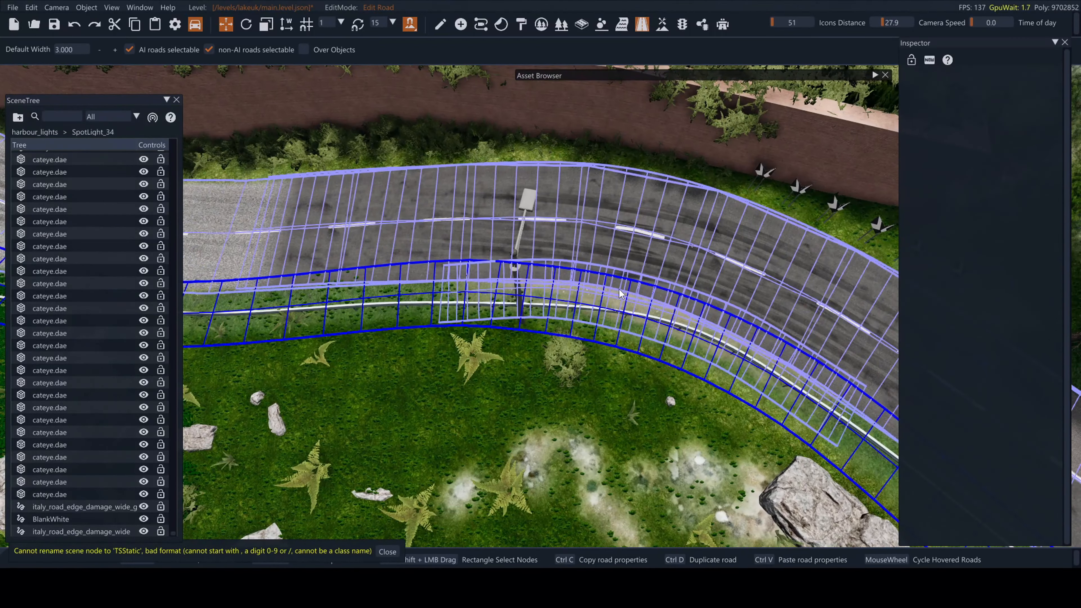
scroll(620, 289, down, 2)
click(620, 291)
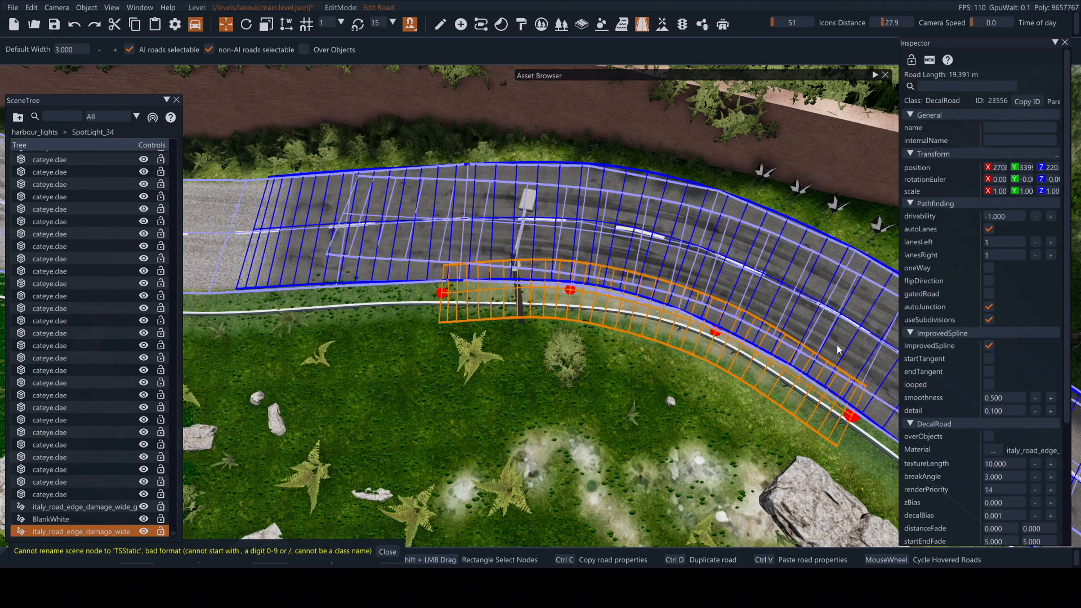
click(1037, 490)
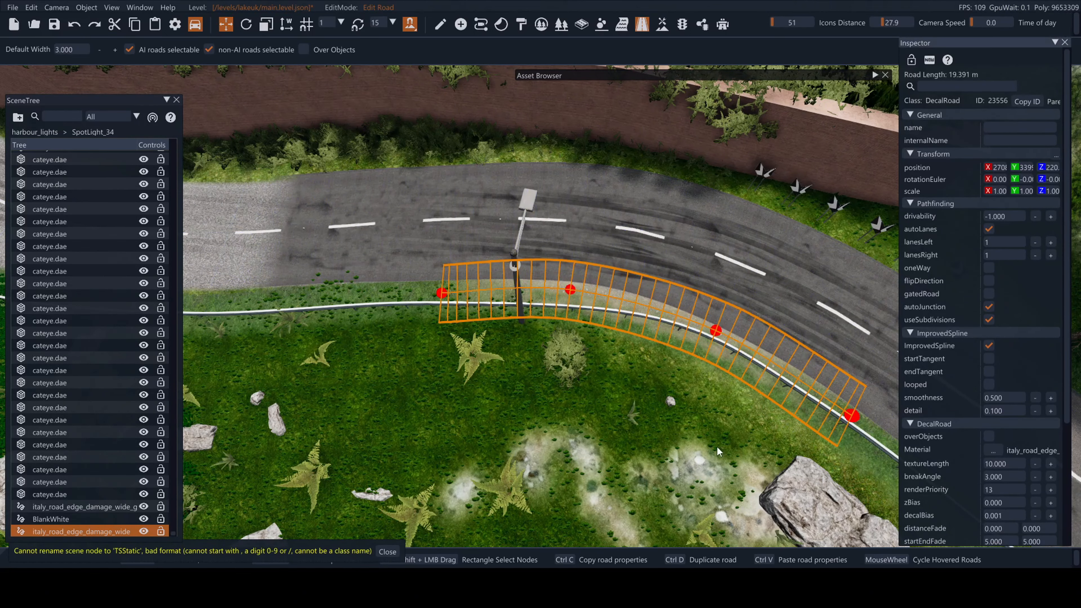
Lay a five-node decal road about 43 m long along the foot of the brick retaining wall on the neighbouring bend
key(s)
key(a)
right_drag(587, 389, 608, 386)
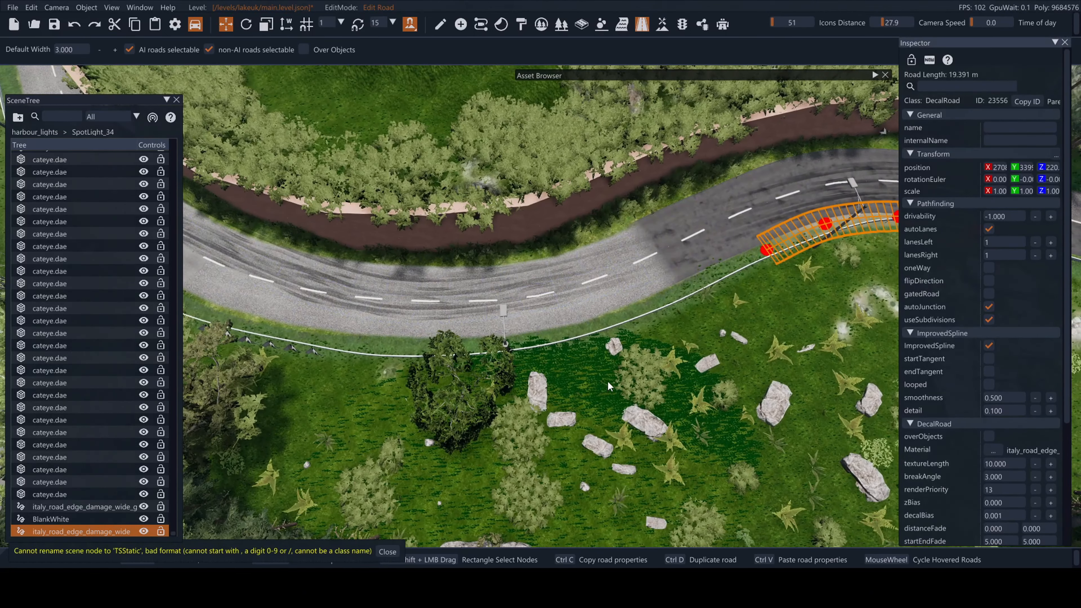
click(705, 342)
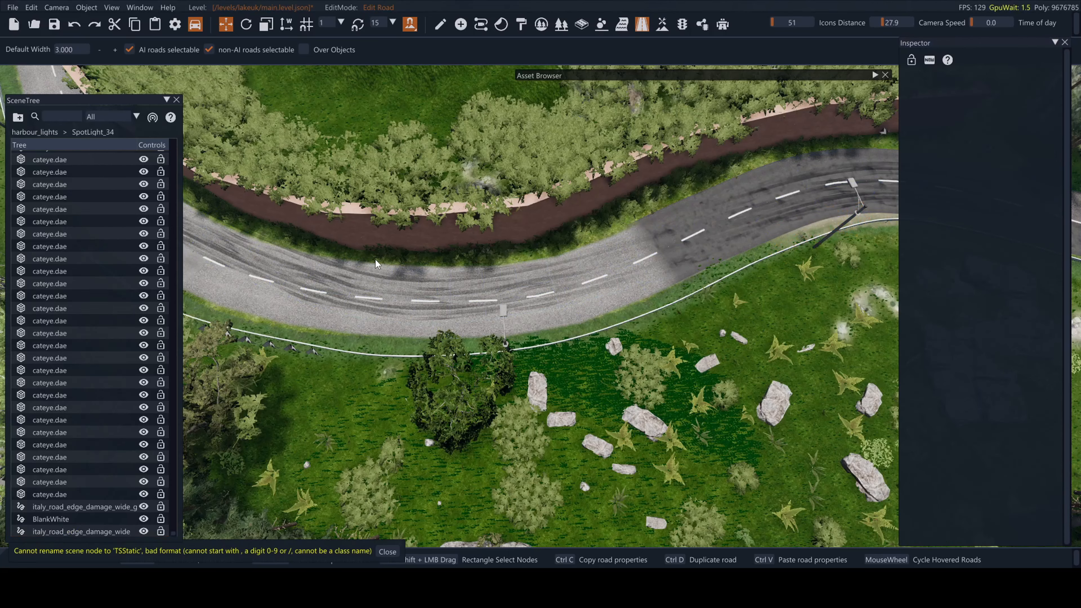
key(a)
click(718, 249)
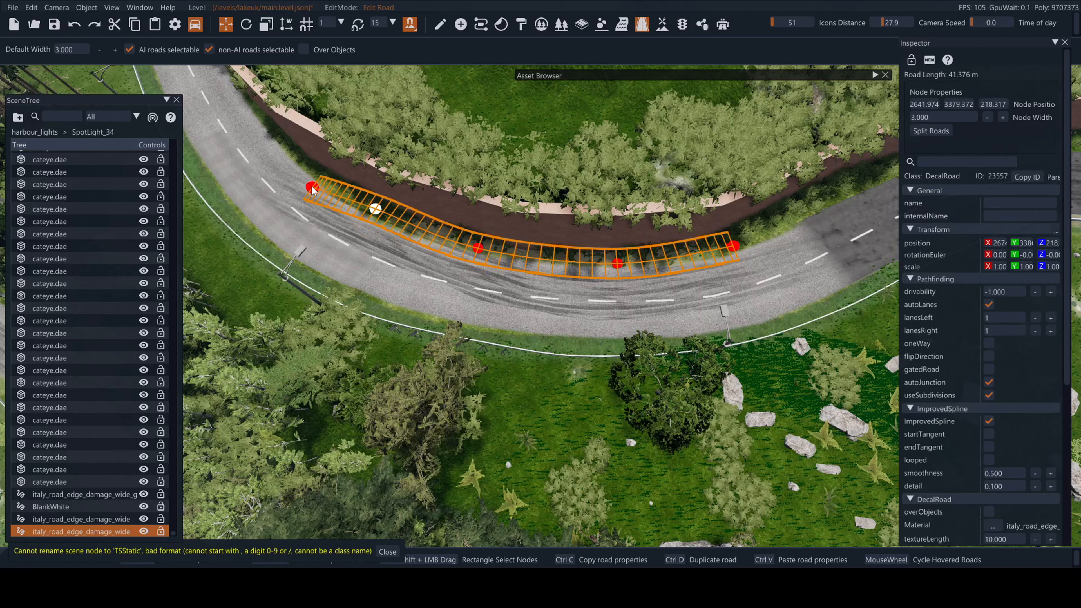
double_click(311, 176)
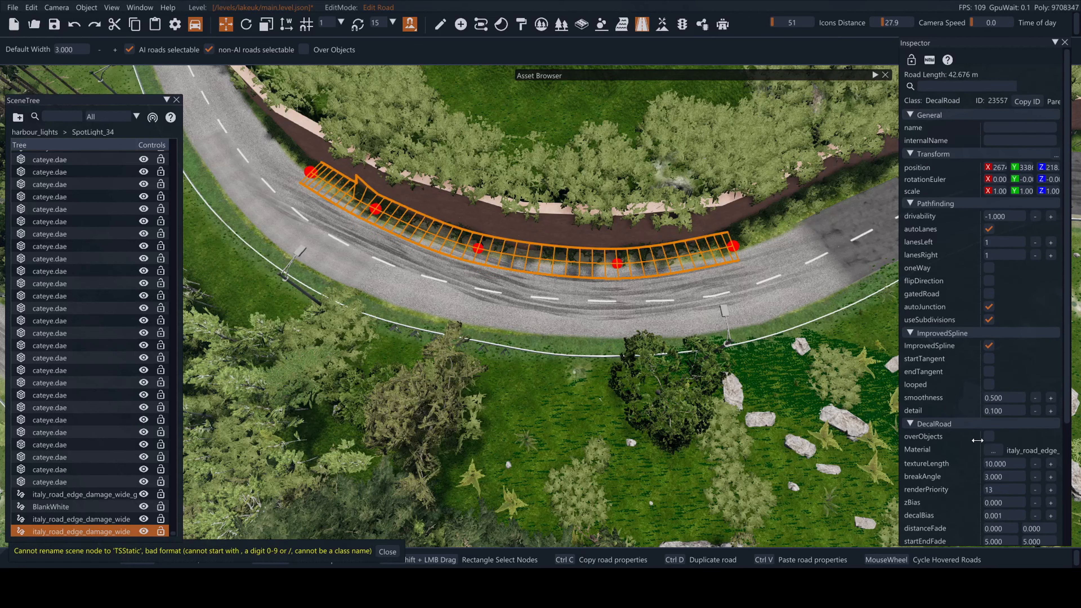
Examine how the wall-side strip blends into the asphalt and the wall base, and deselect it
right_drag(613, 277, 609, 245)
key(w)
key(a)
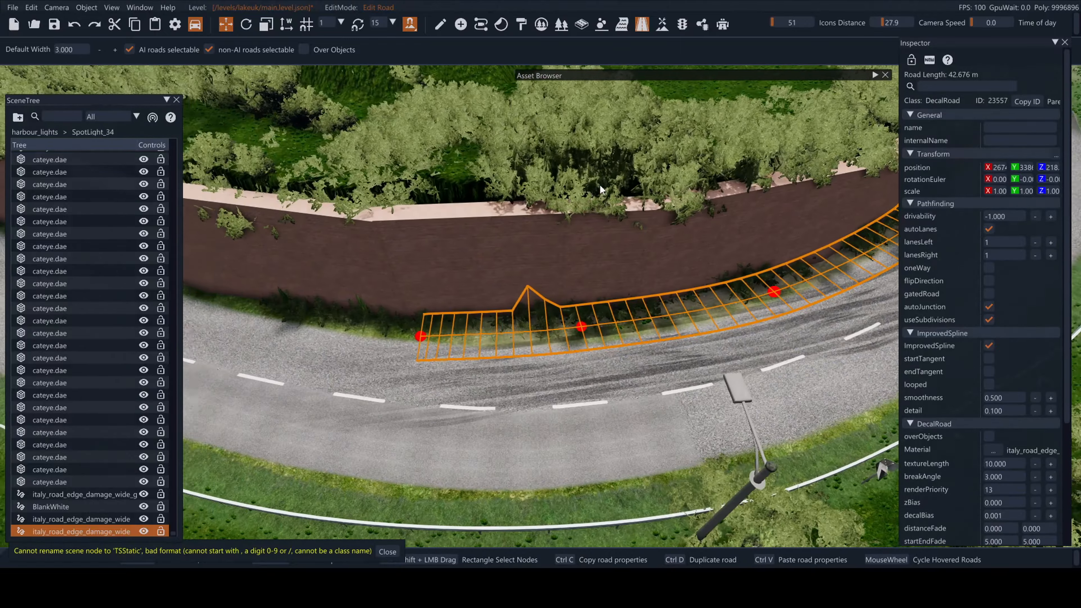
right_drag(599, 185, 490, 137)
key(w)
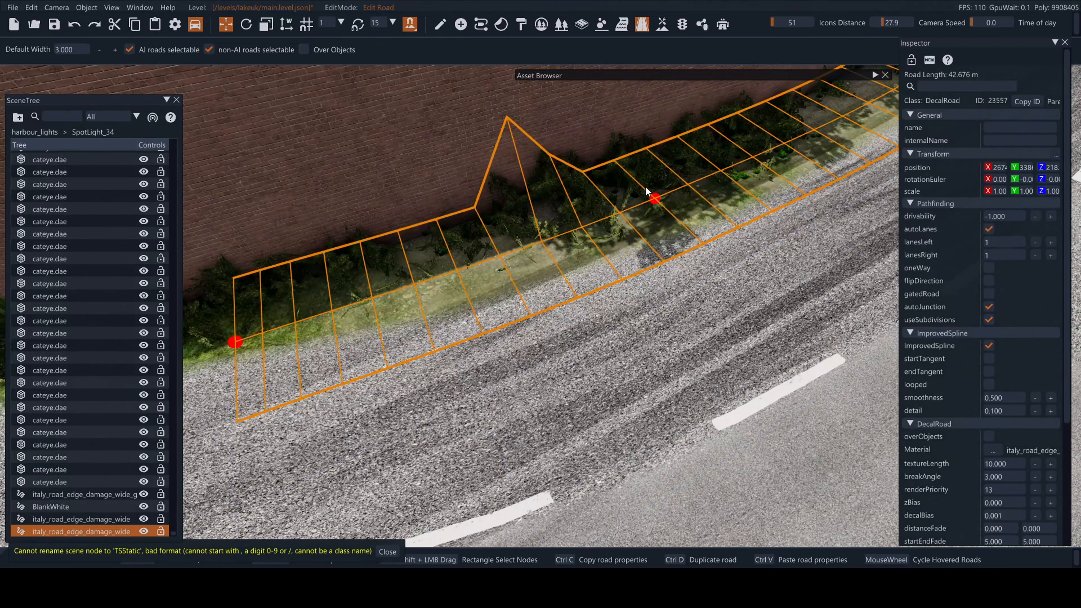
key(s)
right_drag(645, 192, 553, 192)
click(687, 251)
Examine the finished road edges from driving height along the retaining wall, the guardrail and the coastal straight
key(w)
key(w)
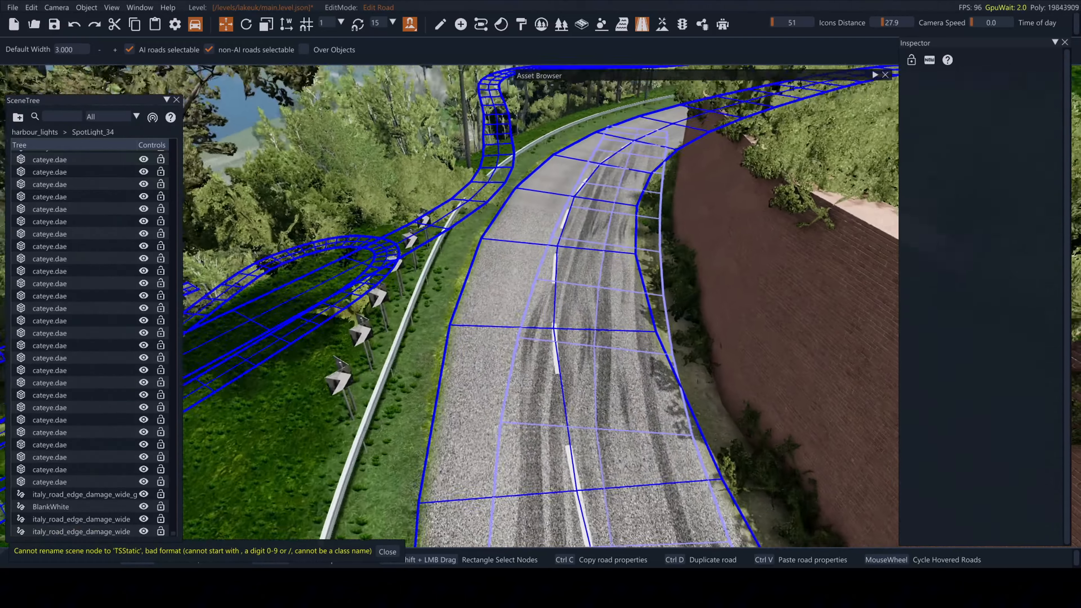
key(s)
right_drag(783, 473, 766, 443)
right_drag(561, 400, 537, 366)
key(s)
key(s)
key(s)
key(w)
key(w)
key(s)
key(w)
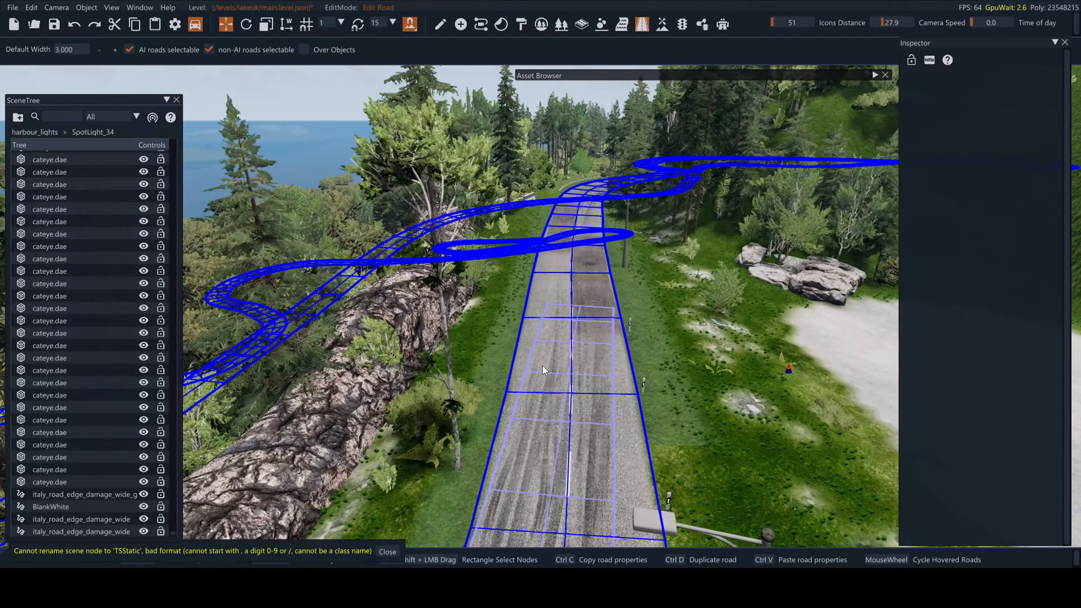
key(s)
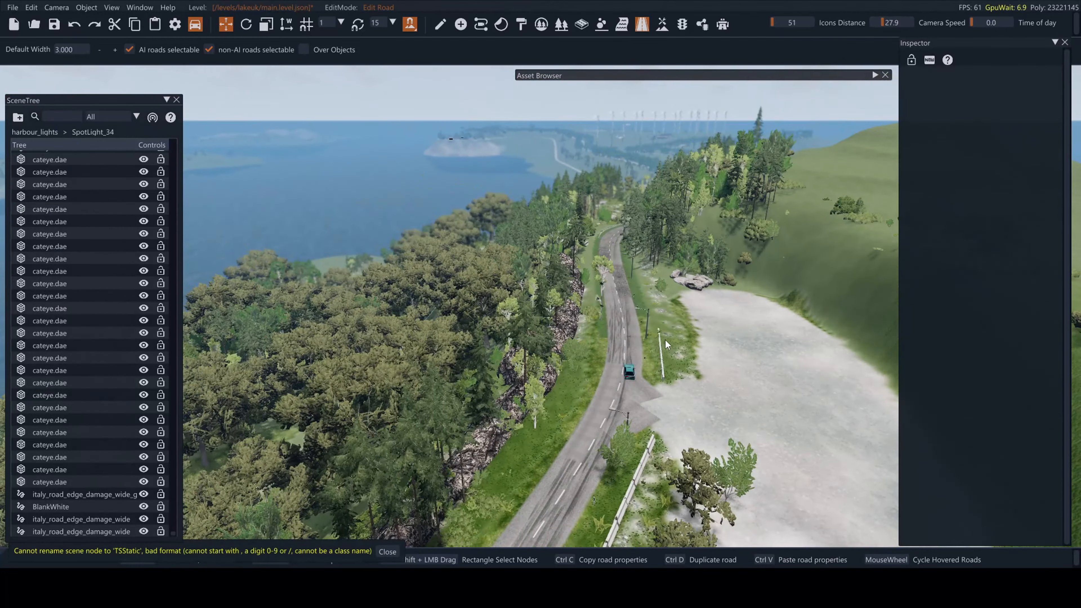
key(w)
right_drag(681, 342, 644, 326)
key(w)
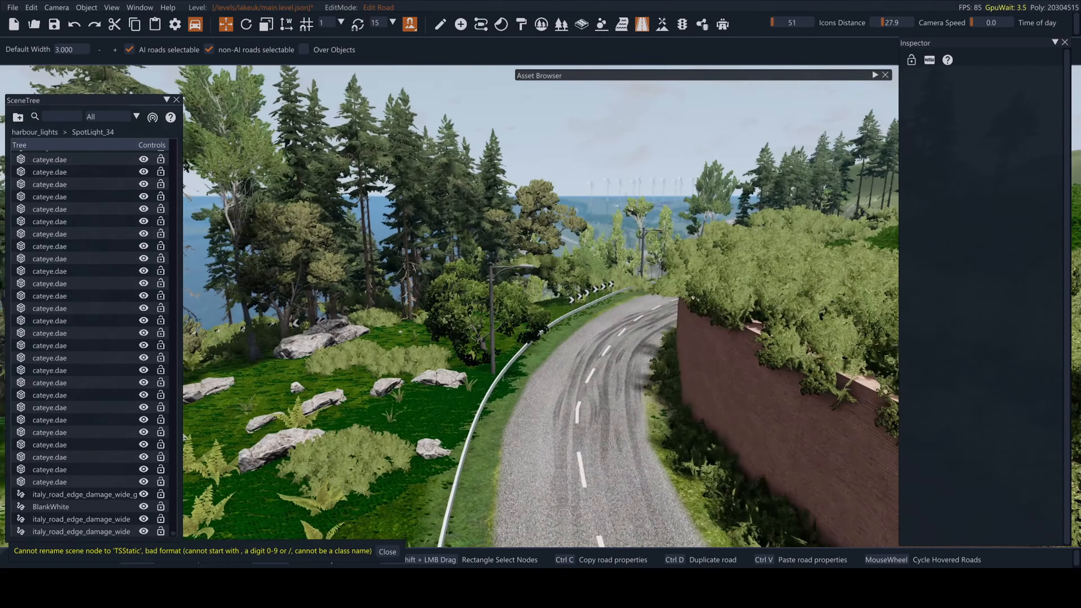
key(w)
key(s)
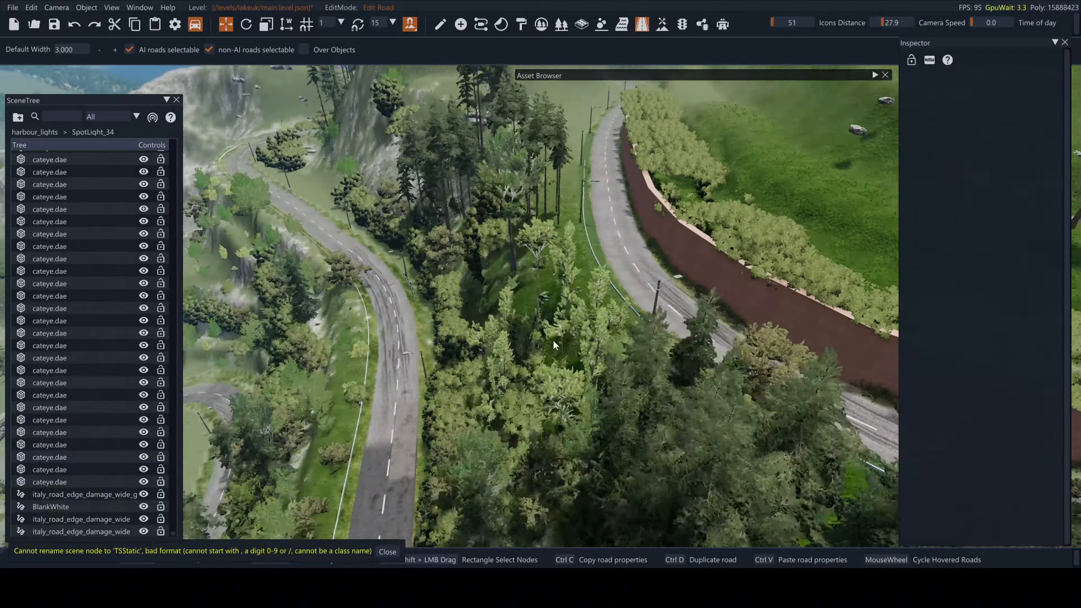
Survey the surrounding road network from above, from the grassy strip to the hairpin around the pale clearing
right_drag(553, 340, 749, 277)
key(s)
key(s)
key(d)
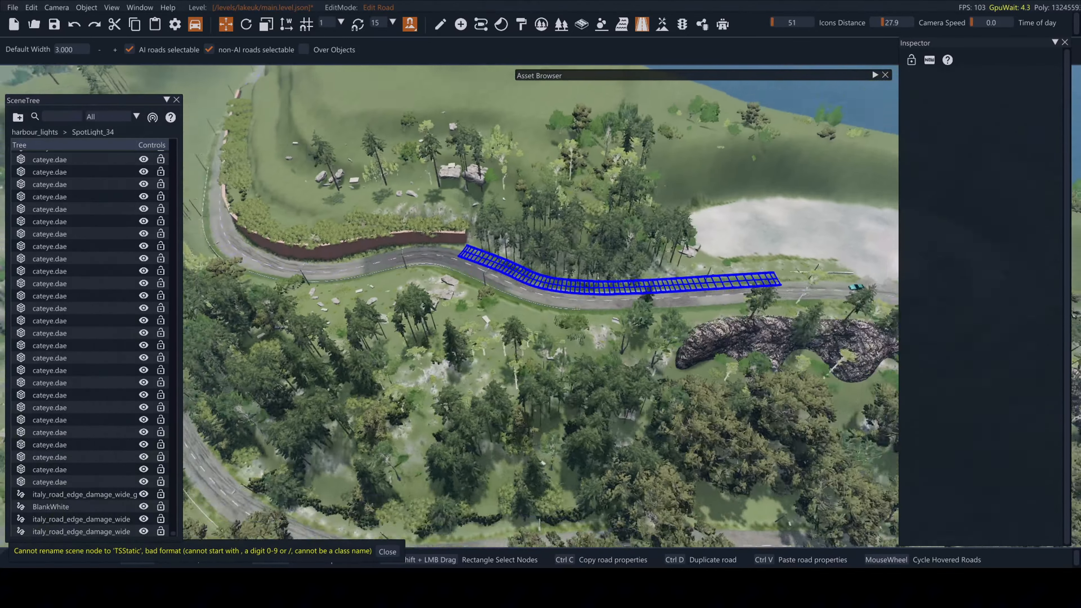
right_drag(710, 311, 519, 313)
key(a)
right_drag(698, 286, 688, 275)
key(w)
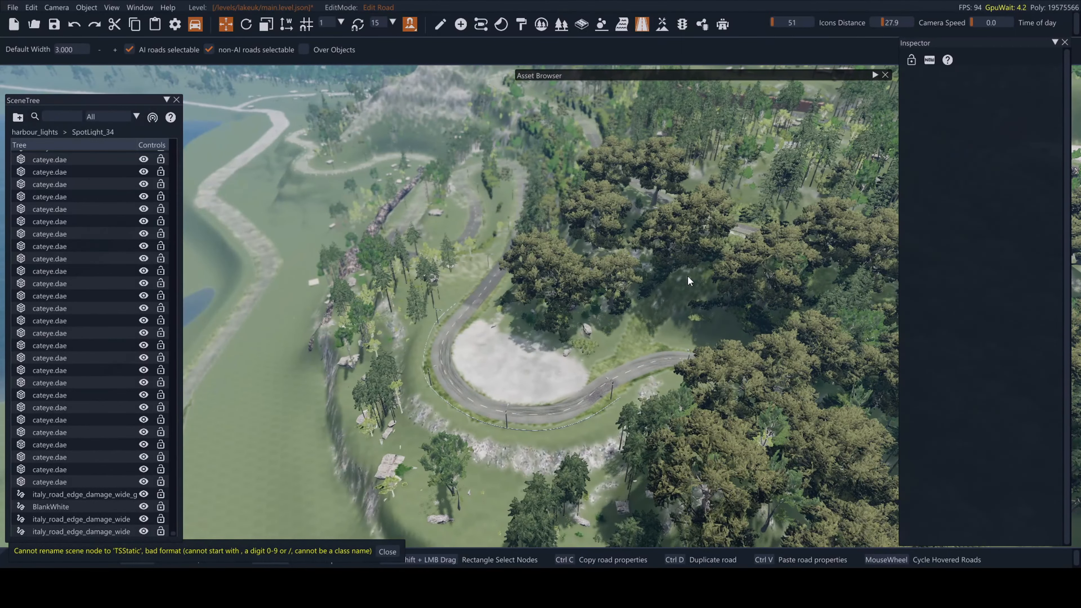
key(w)
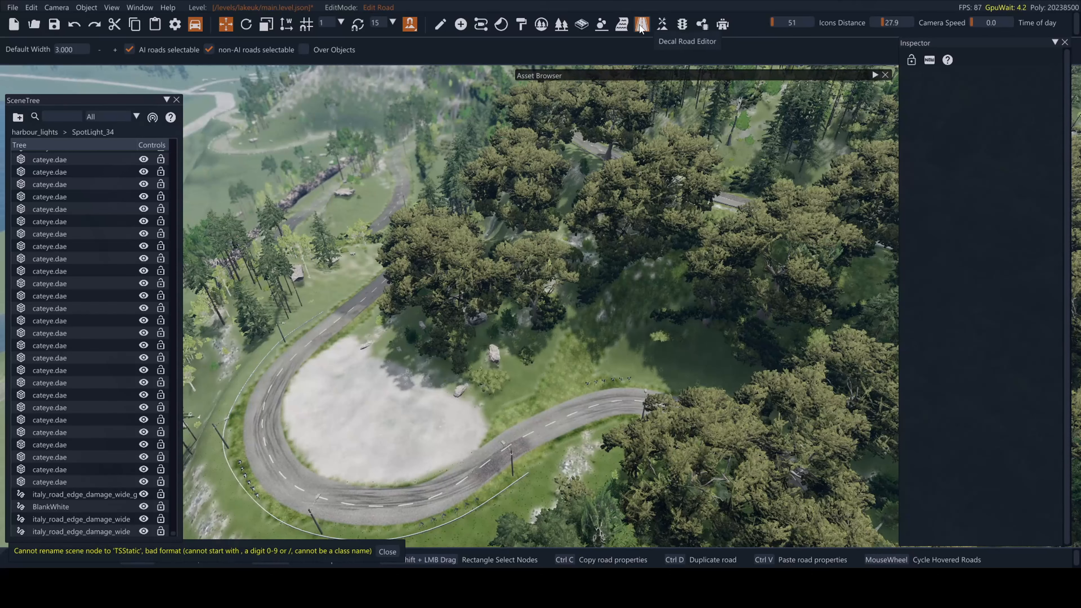
Switch to terrain editing and choose dirt_loose as the terrain paint material
click(660, 25)
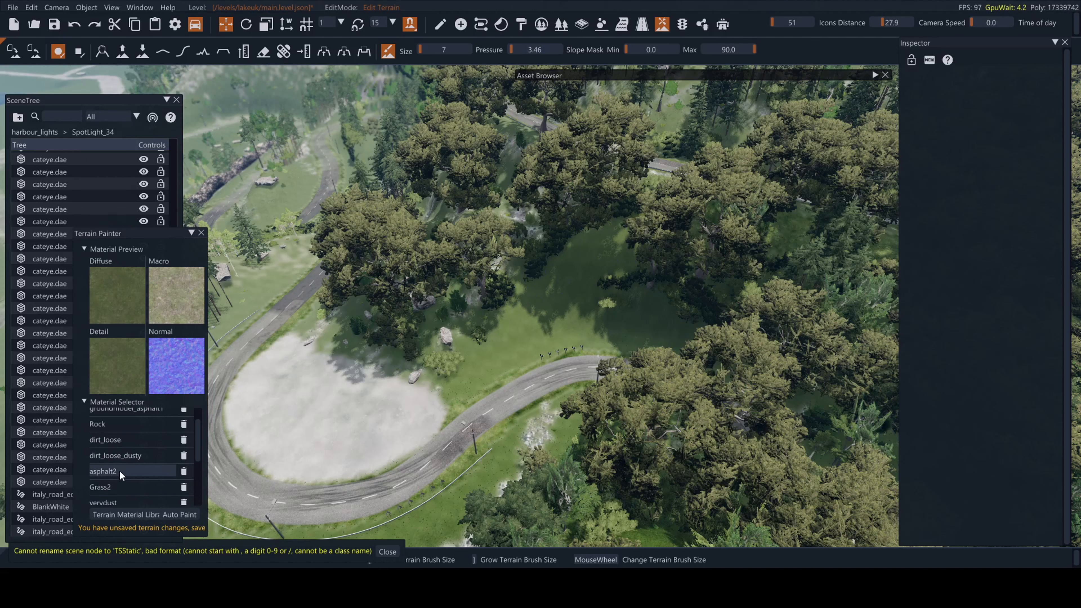
click(127, 441)
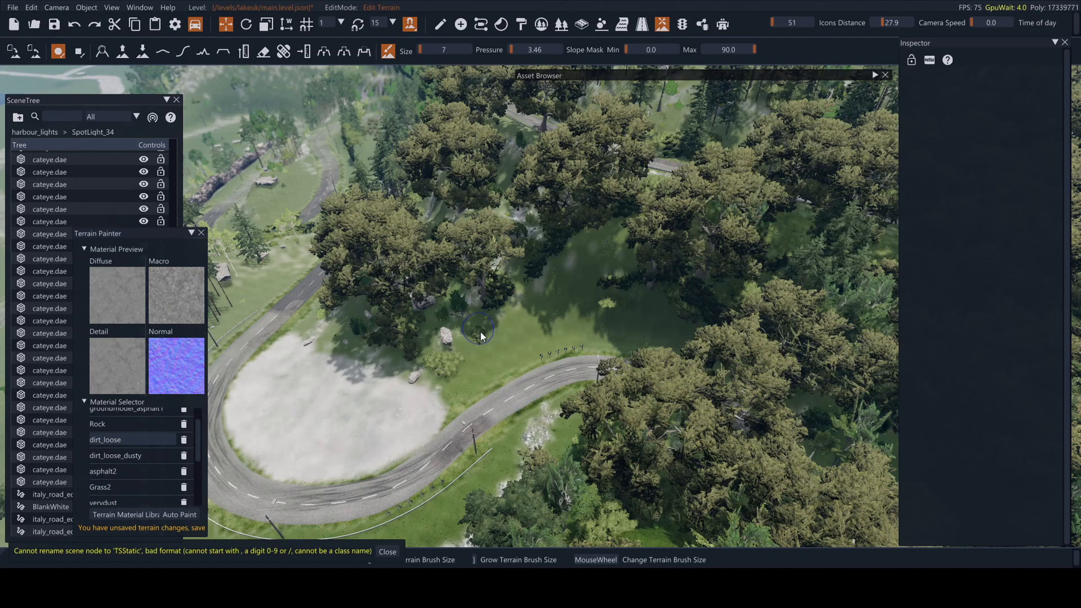
Examine the terrain and verges along the winding guardrailed road below the rocky hill
right_drag(506, 303, 499, 324)
key(a)
key(s)
key(a)
right_drag(541, 273, 451, 251)
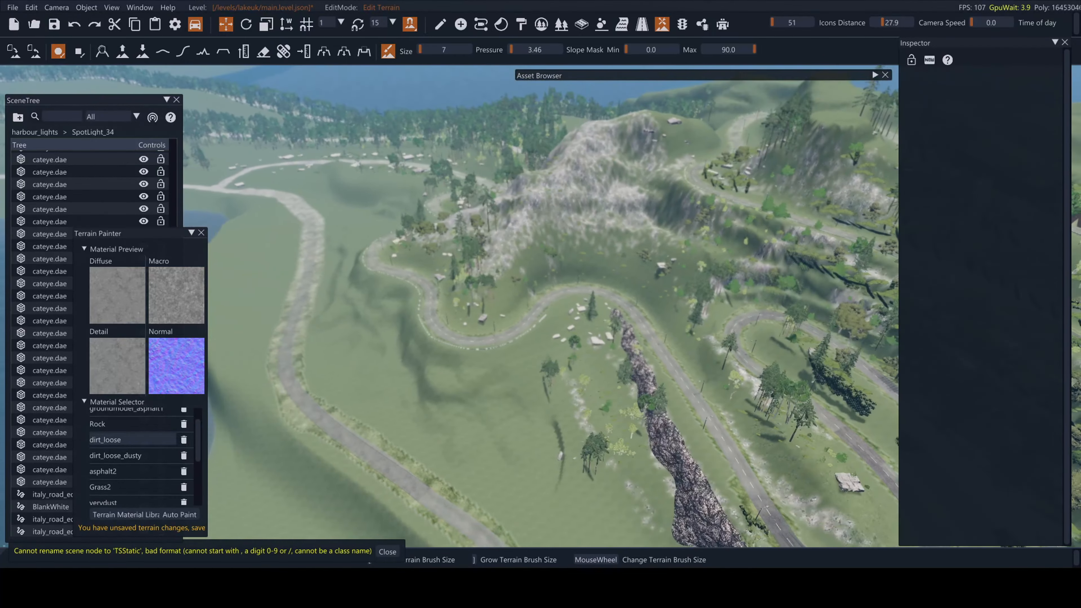
key(w)
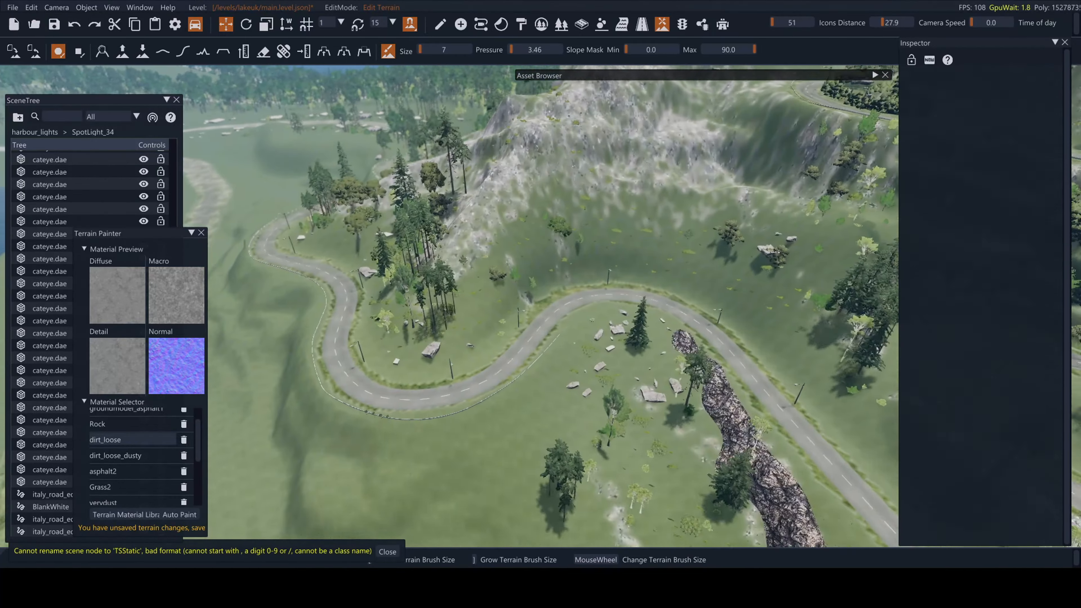
key(w)
mouse_move(565, 315)
right_down()
mouse_move(553, 345)
mouse_move(532, 347)
mouse_move(519, 285)
mouse_move(534, 246)
mouse_move(557, 298)
mouse_move(627, 252)
mouse_move(524, 257)
mouse_move(518, 298)
mouse_move(555, 247)
mouse_move(612, 215)
right_up()
key(s)
key(w)
key(s)
key(s)
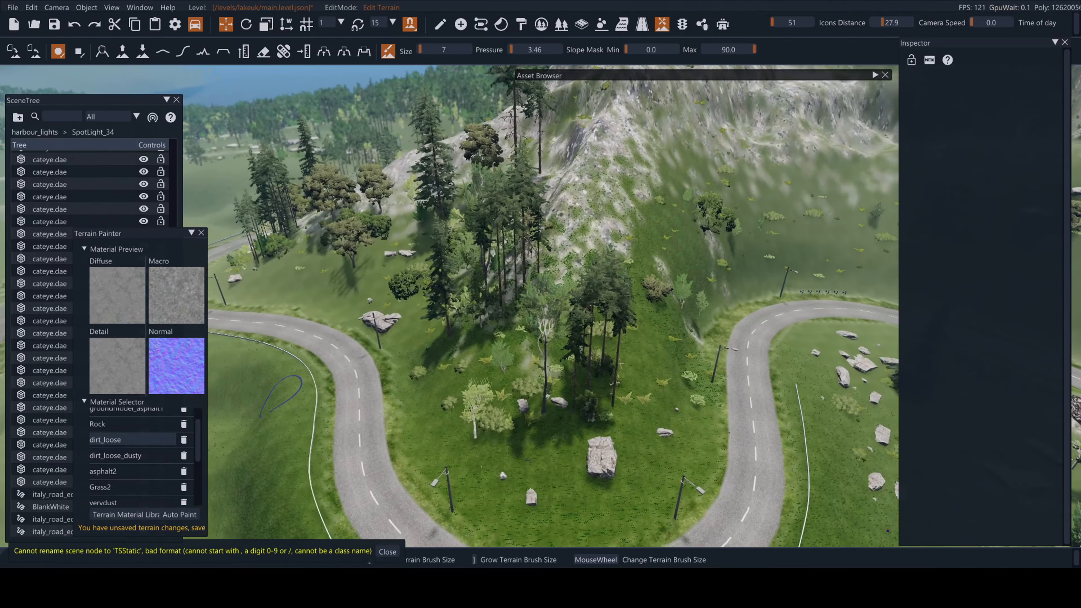
key(w)
right_drag(543, 257, 496, 284)
key(w)
key(s)
key(s)
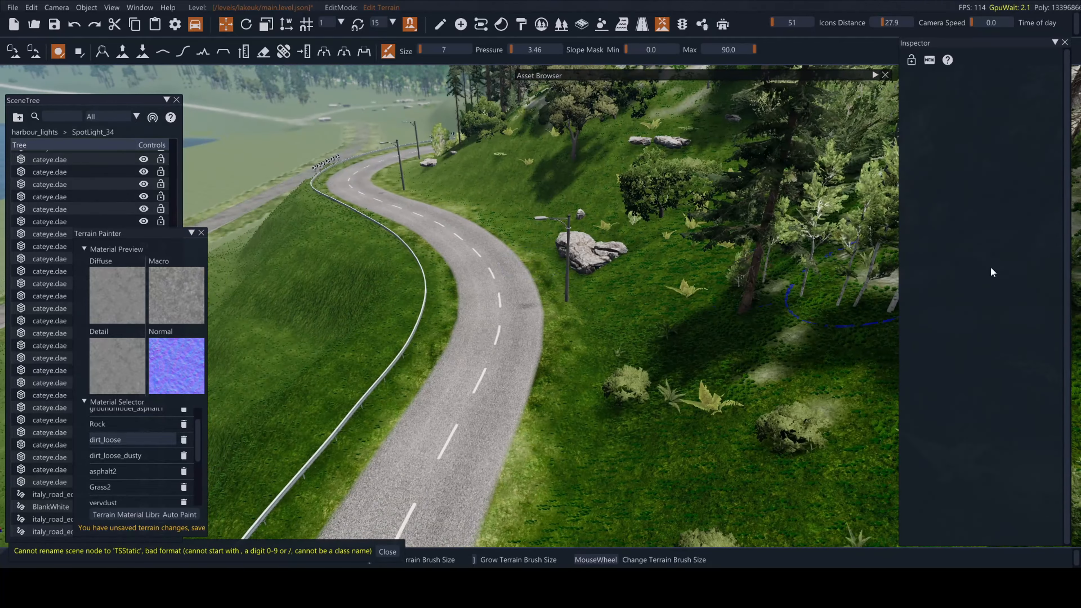